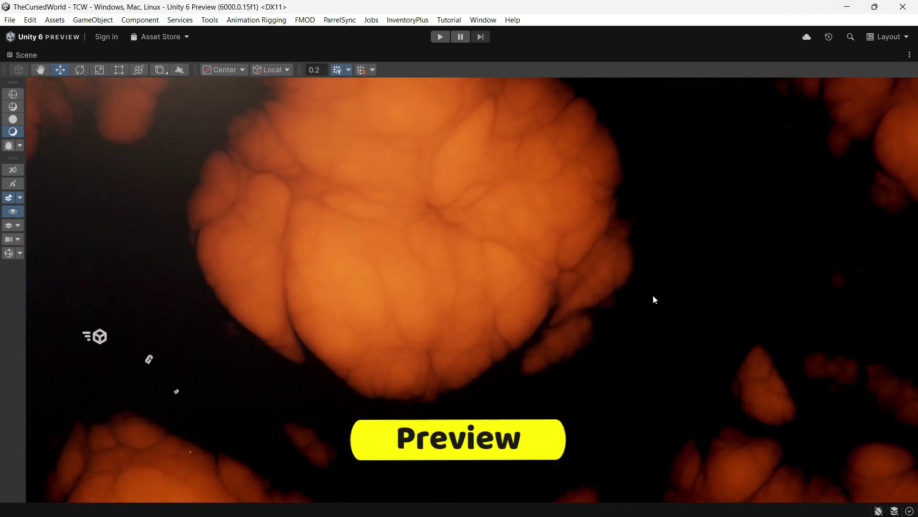
Review the reference post's shader code and watch its video fullscreen before returning.
right_click_drag(654, 300, 563, 334)
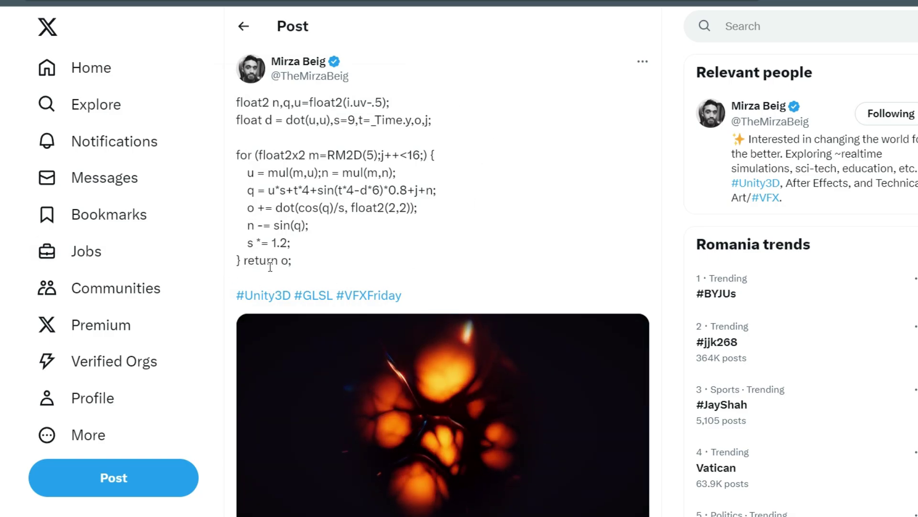
left_click_drag(293, 262, 242, 103)
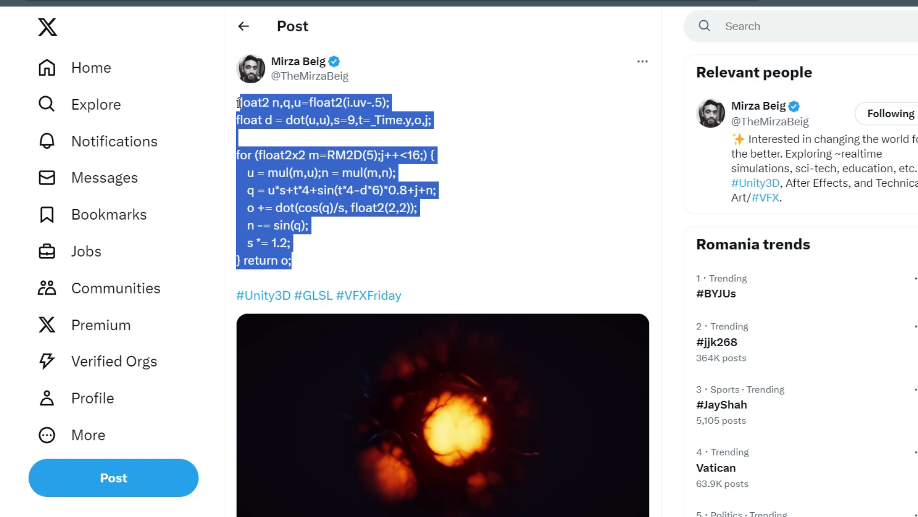
left_click(470, 208)
scroll(533, 408, "down", 1)
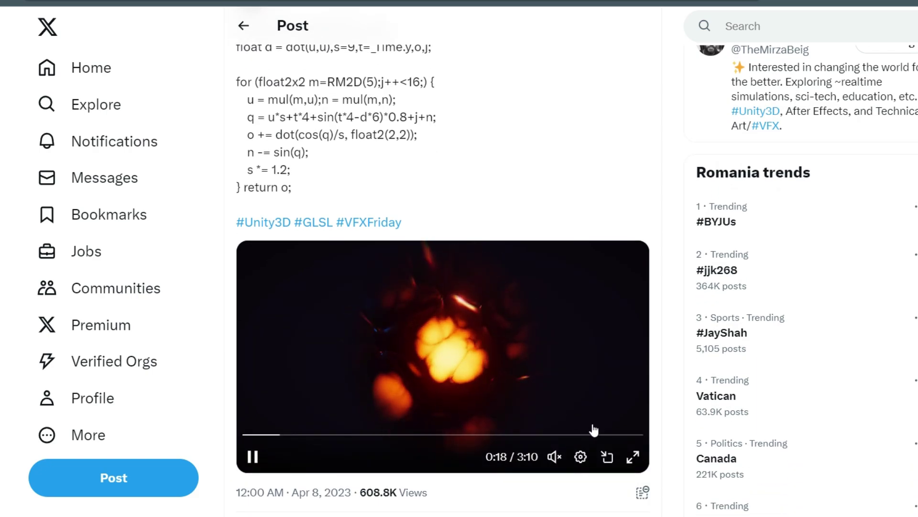
left_click(634, 456)
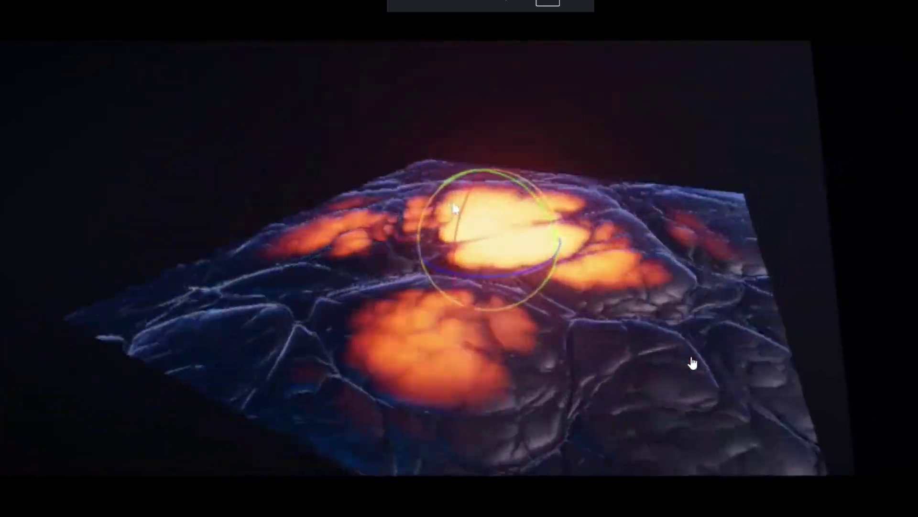
key("Escape")
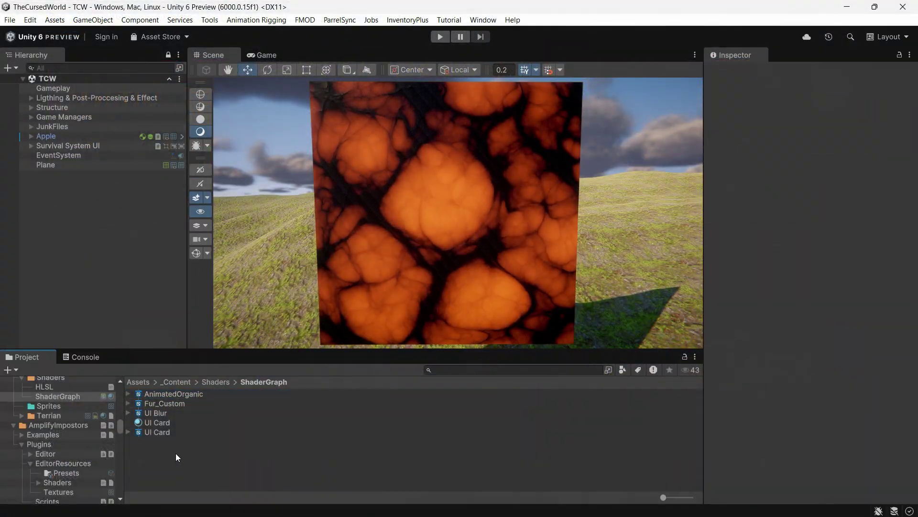
Create an HDRP Lit Shader Graph, open AnimatedOrganic and expand its Organic Propreties group.
right_click(176, 456)
mouse_move(209, 77)
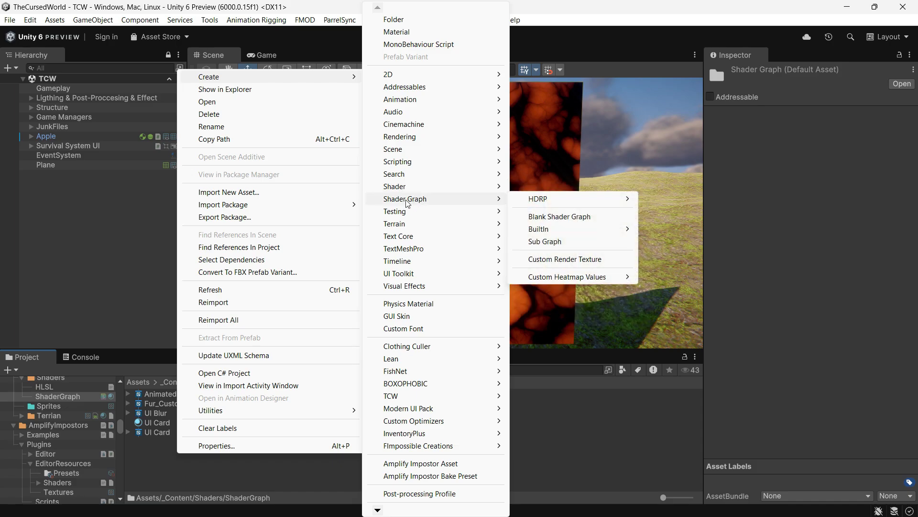
mouse_move(571, 198)
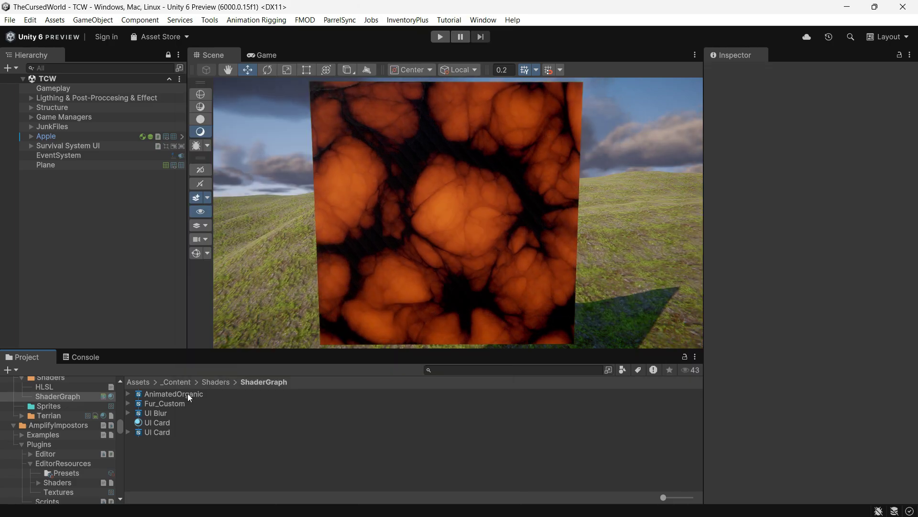
left_click(160, 395)
double_click(161, 395)
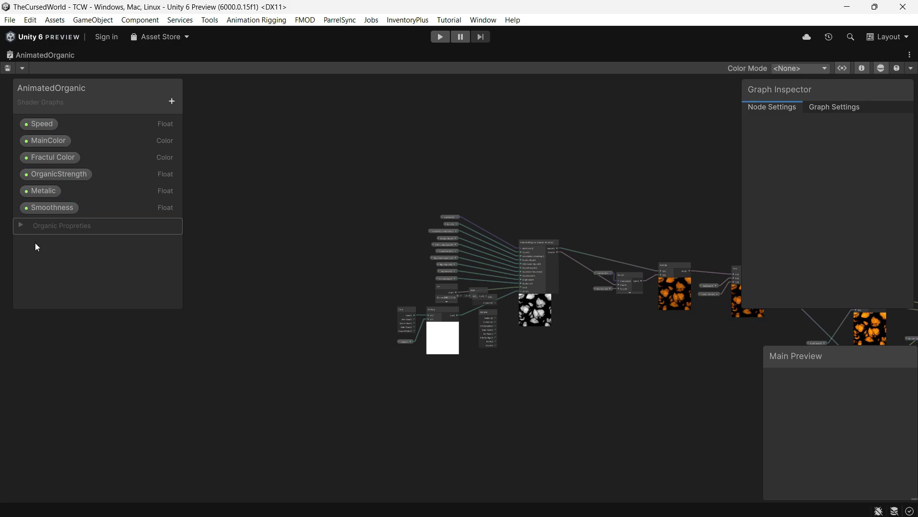
left_click(21, 225)
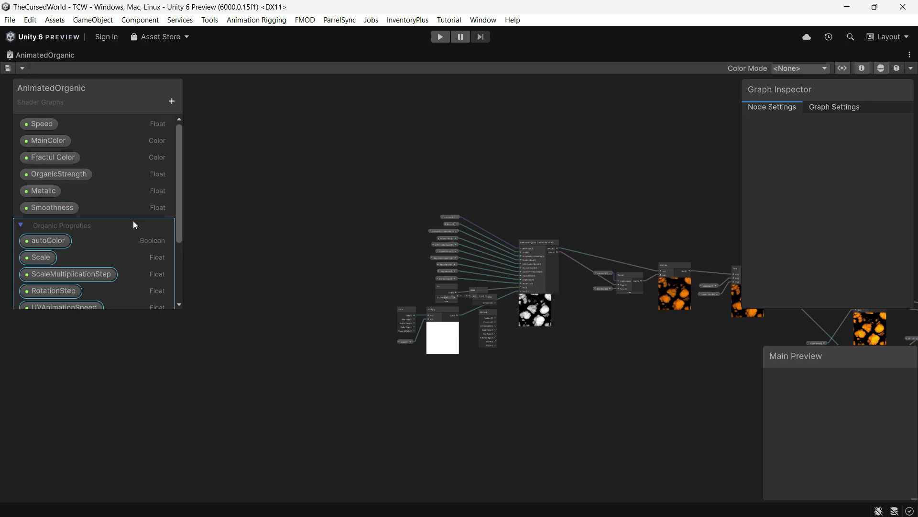
scroll(133, 220, "down", 3)
scroll(52, 266, "up", 3)
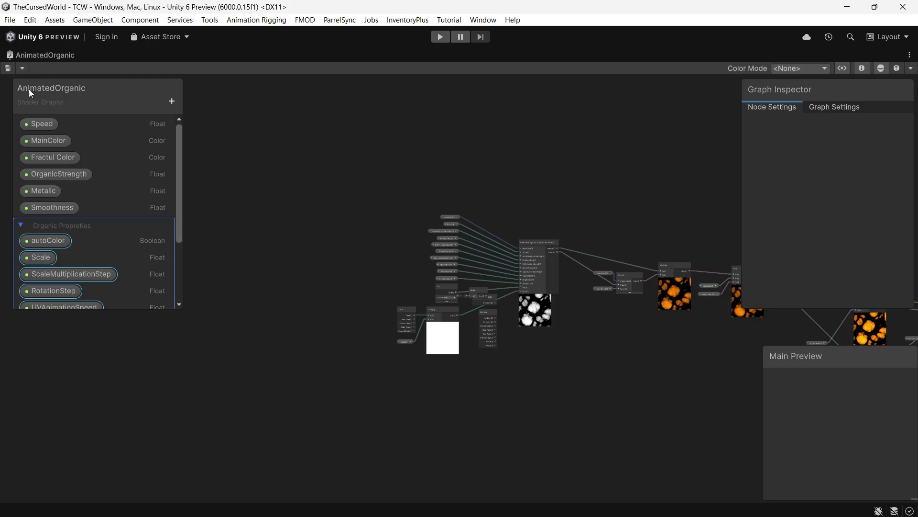
Review the HDRP target's Surface and Advanced options in a widened Graph Inspector, unchanged.
left_click(841, 106)
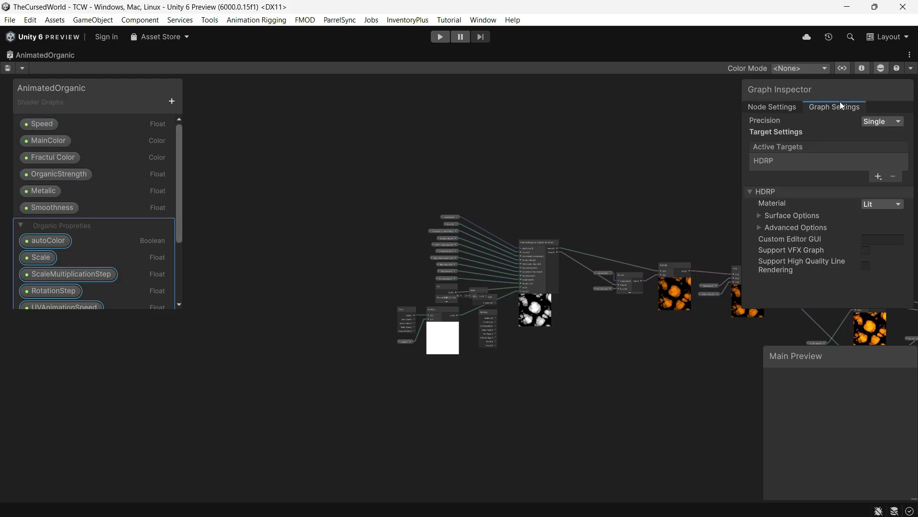
left_click(775, 167)
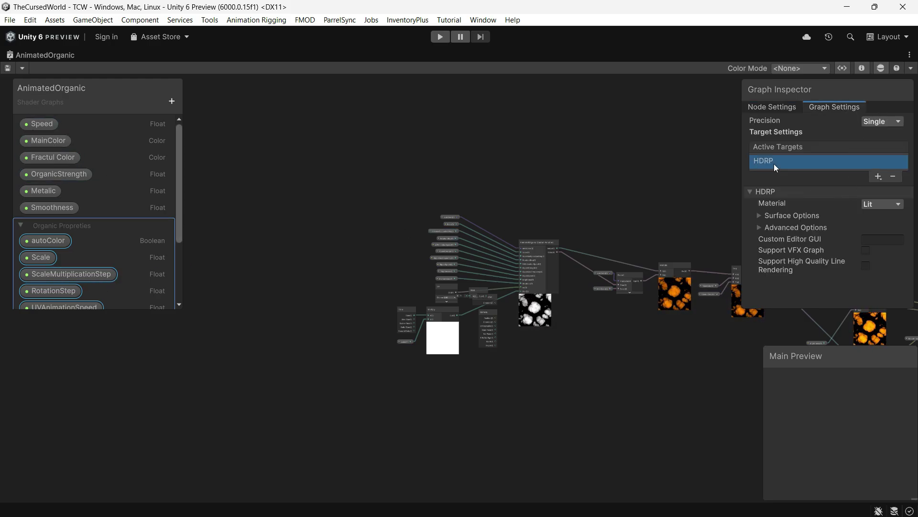
left_click(875, 215)
scroll(825, 216, "down", 3)
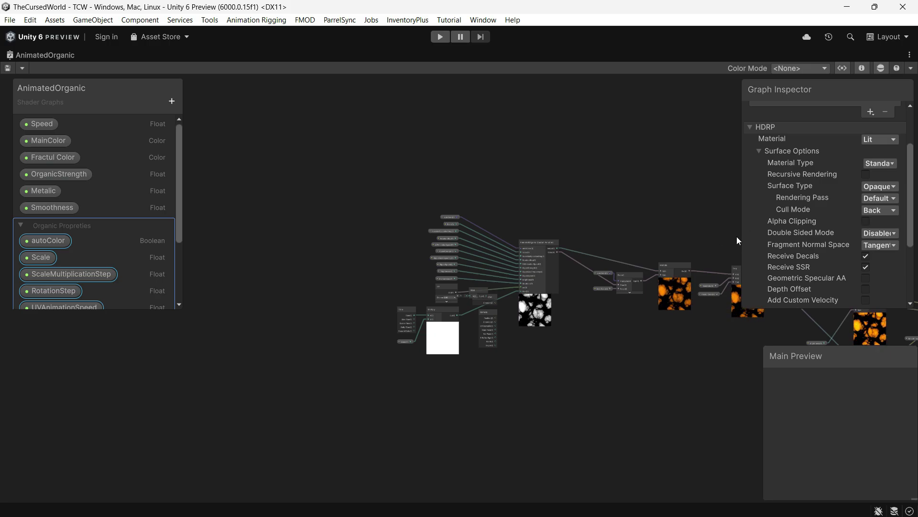
left_click_drag(742, 241, 643, 234)
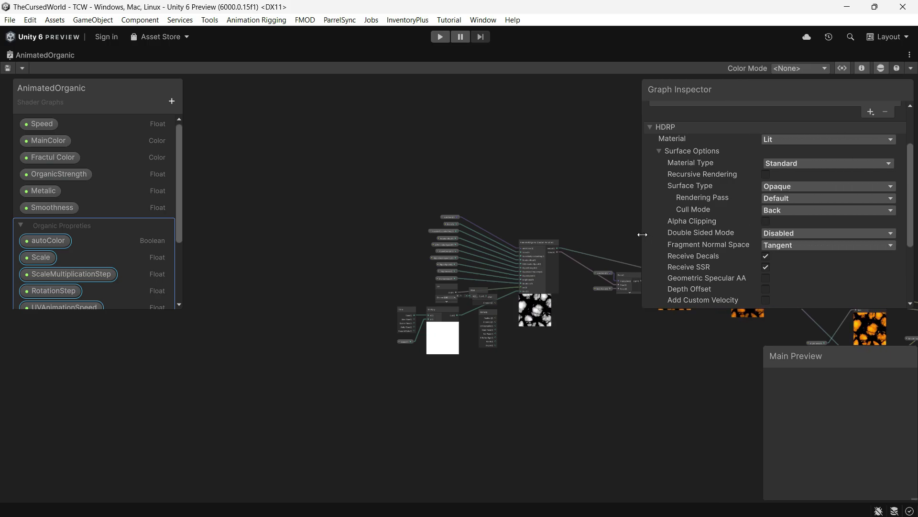
scroll(827, 216, "down", 1)
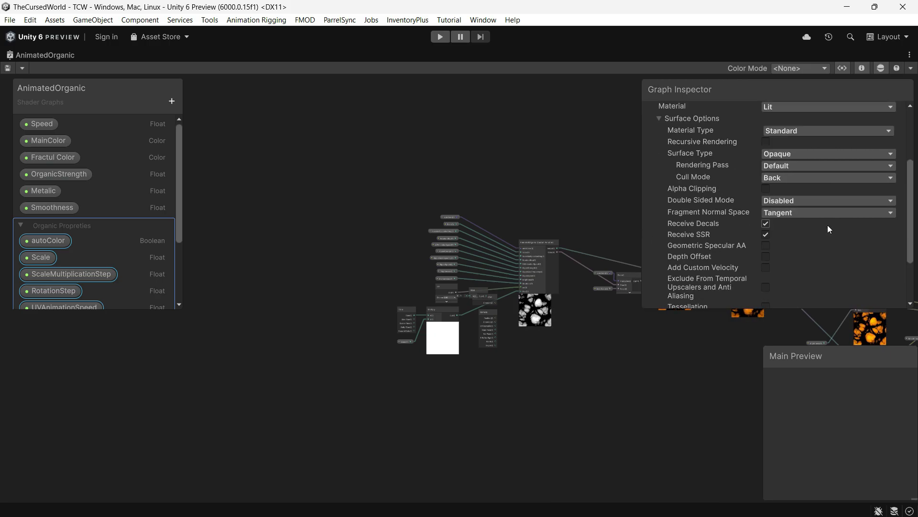
scroll(811, 262, "down", 2)
left_click(692, 259)
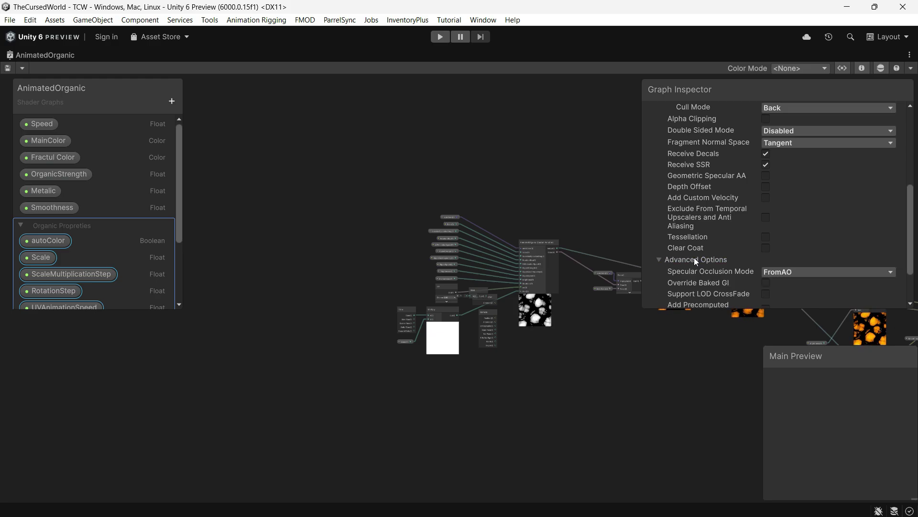
scroll(717, 237, "down", 2)
left_click(660, 206)
scroll(718, 243, "up", 5)
scroll(747, 205, "up", 1)
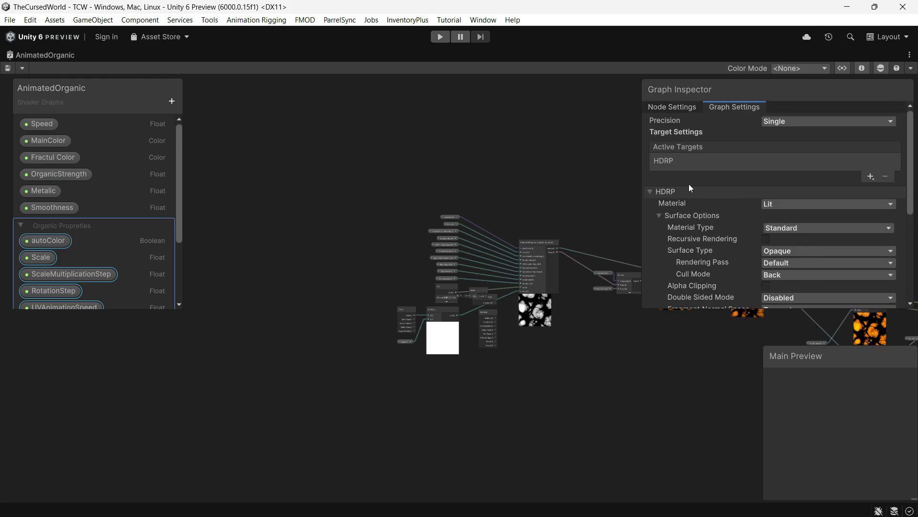
Add a new Custom Function node to the canvas via Create Node search 'custom'.
left_click(650, 192)
scroll(549, 276, "up", 5)
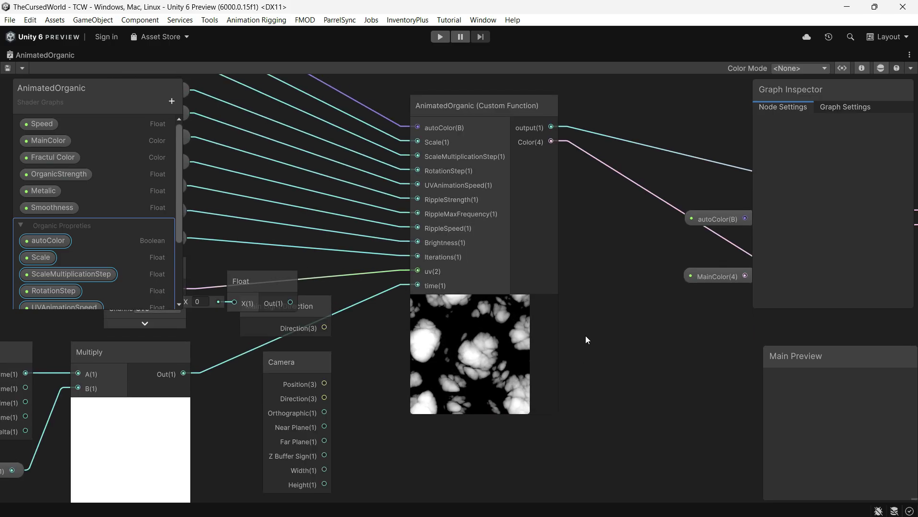
scroll(590, 358, "down", 1)
left_click(538, 273)
scroll(545, 193, "up", 2)
scroll(655, 208, "up", 1)
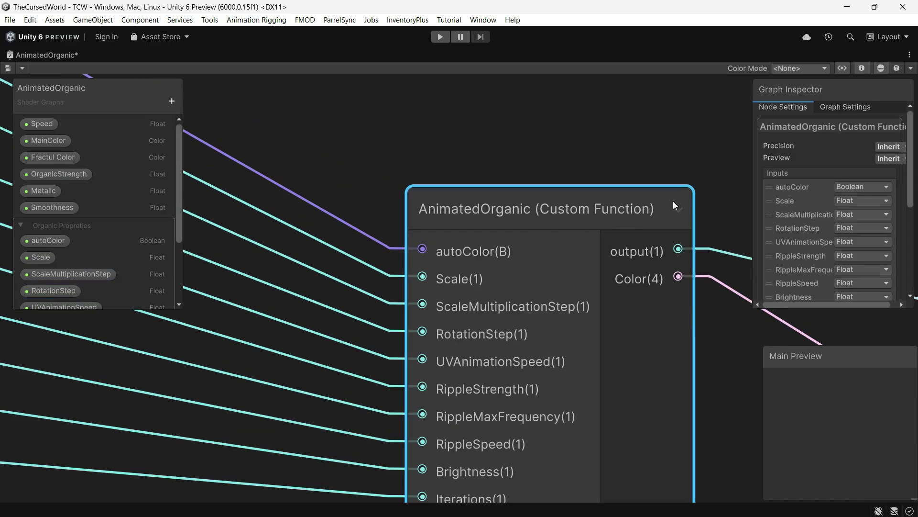
scroll(528, 210, "down", 5)
right_click(485, 166)
left_click(500, 176)
type("custom")
left_click(557, 312)
Set the node's Type to File with OrganicAnimated as its Source, then restore the editor layout.
left_click(834, 264)
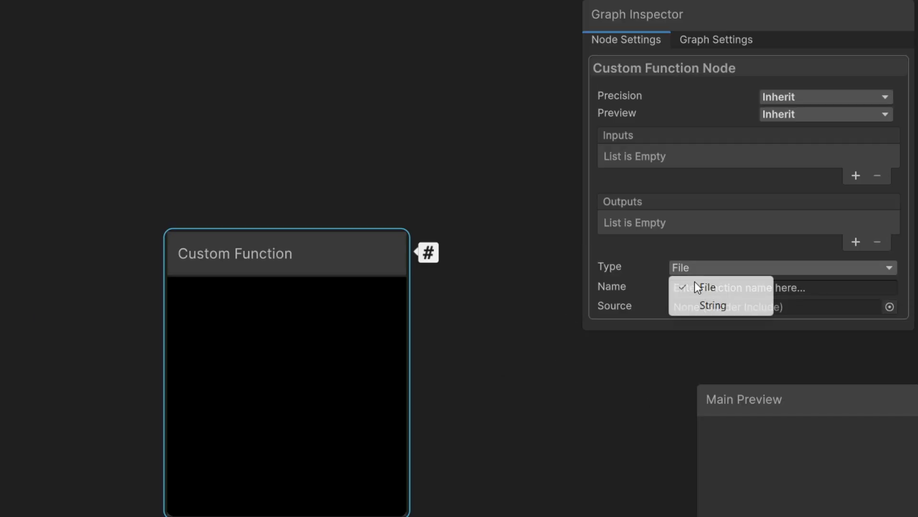
left_click(711, 306)
scroll(728, 293, "down", 2)
scroll(743, 260, "down", 1)
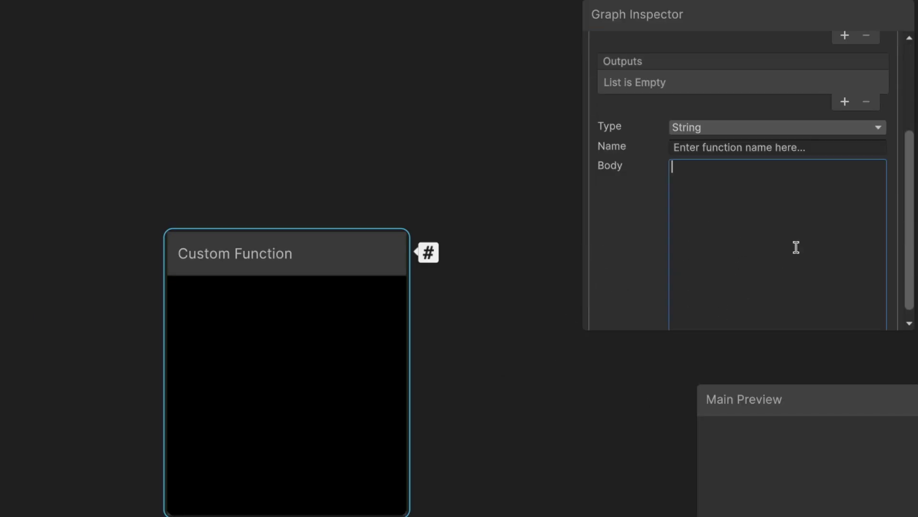
scroll(628, 260, "up", 2)
scroll(657, 247, "up", 1)
left_click(693, 266)
left_click(718, 287)
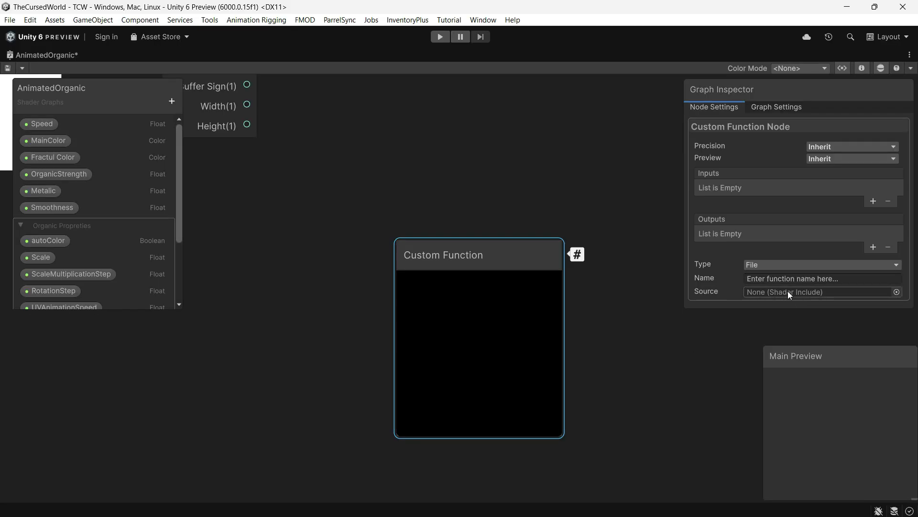
left_click(899, 295)
type("Animated")
double_click(745, 252)
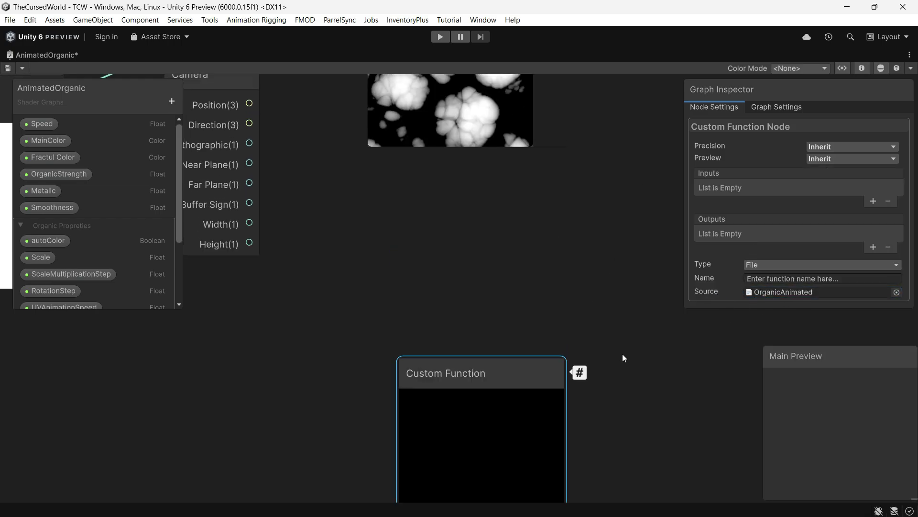
left_click(537, 306)
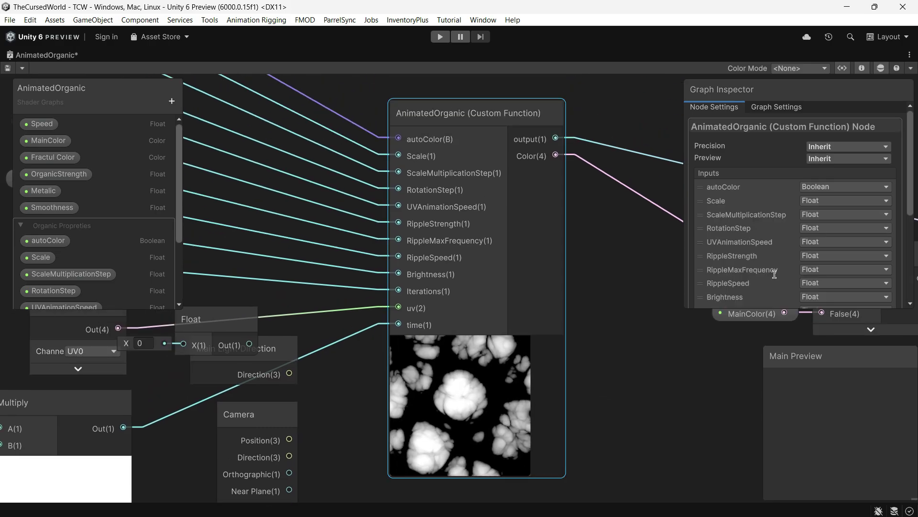
scroll(775, 274, "down", 3)
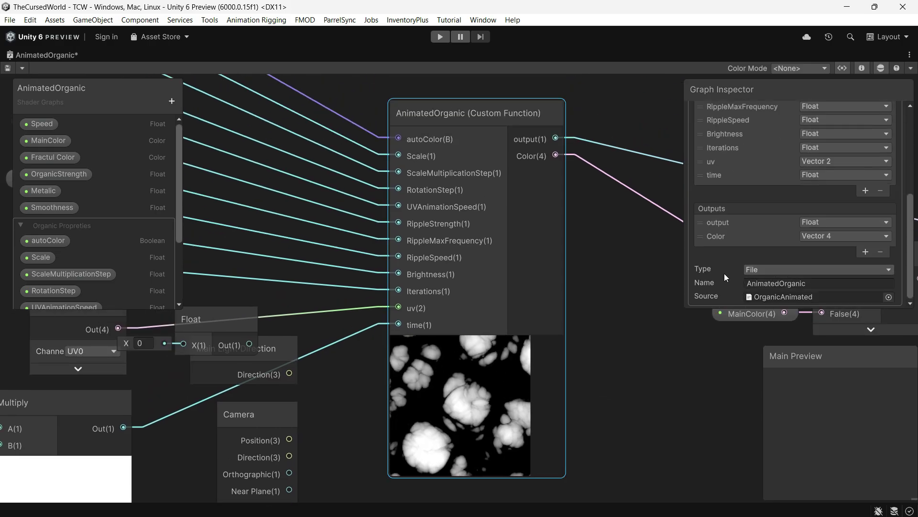
left_click(768, 270)
key("shift+space")
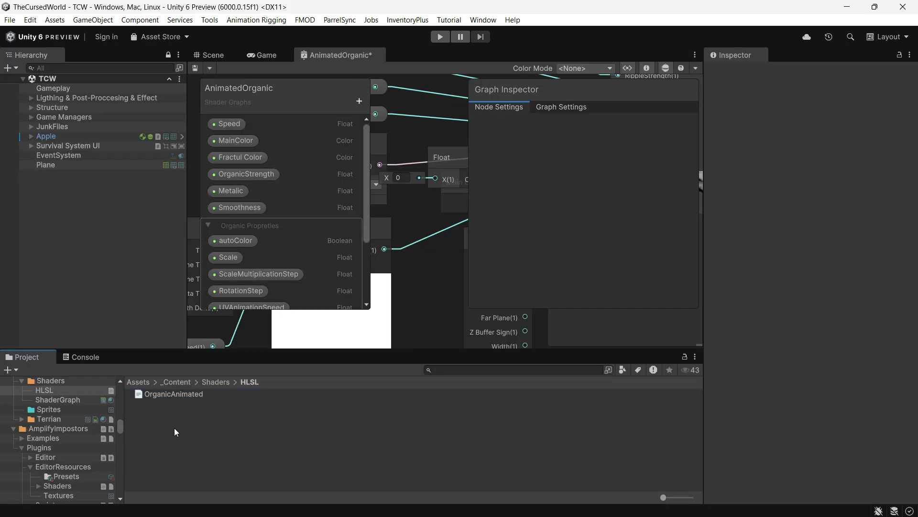
Show the HLSL folder in Explorer and create an empty SSSXAA.hlsl text file there.
right_click(183, 429)
left_click(240, 64)
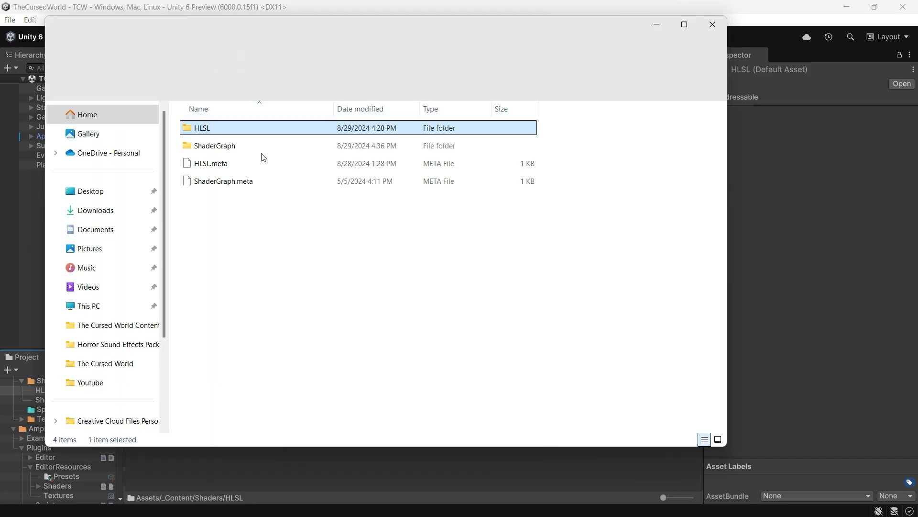
double_click(208, 128)
right_click(271, 270)
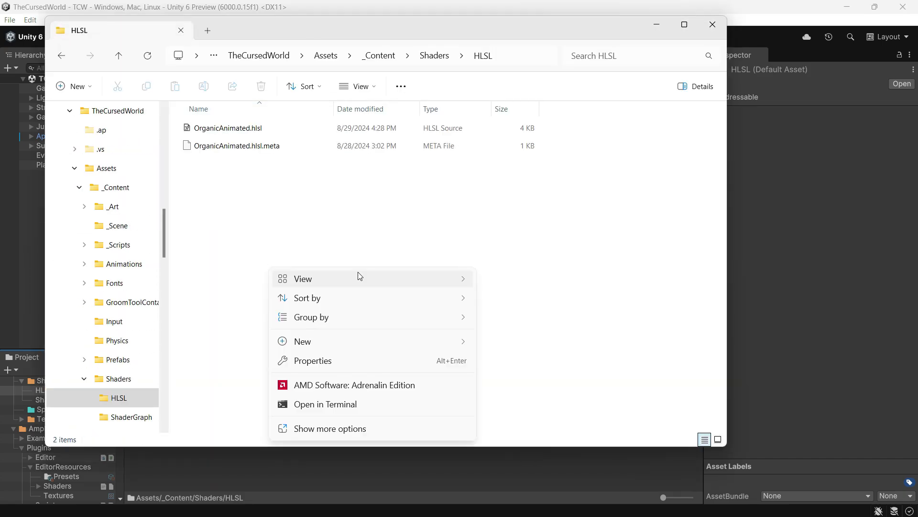
left_click(526, 458)
type("SSSXAA.hl")
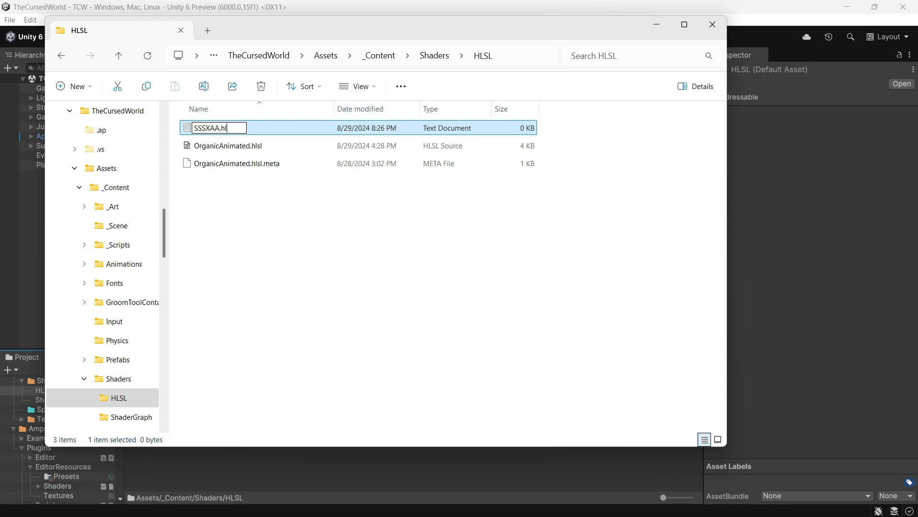
type("sl")
key("Return")
key("Return")
left_click(221, 167)
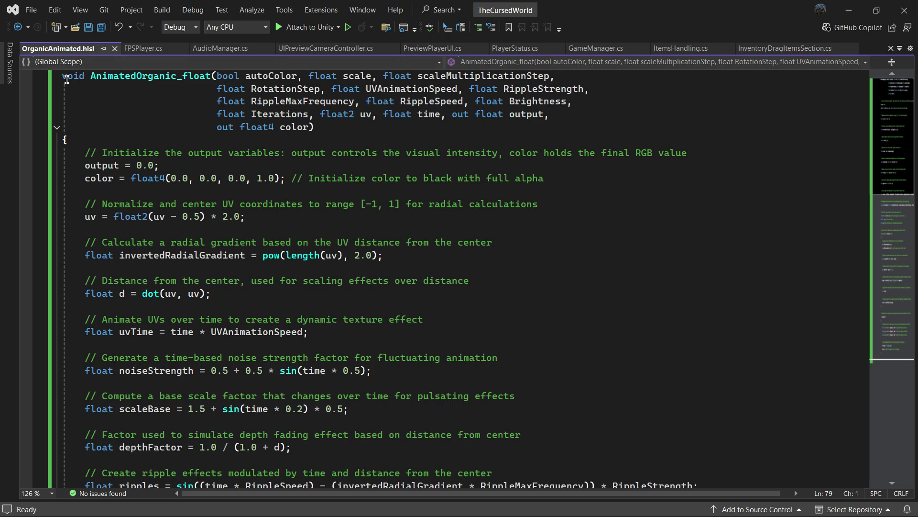
Highlight the AnimatedOrganic_float name and its _float suffix in OrganicAnimated.hlsl, then return to Unity.
double_click(124, 78)
left_click(212, 85)
left_click_drag(211, 77, 177, 78)
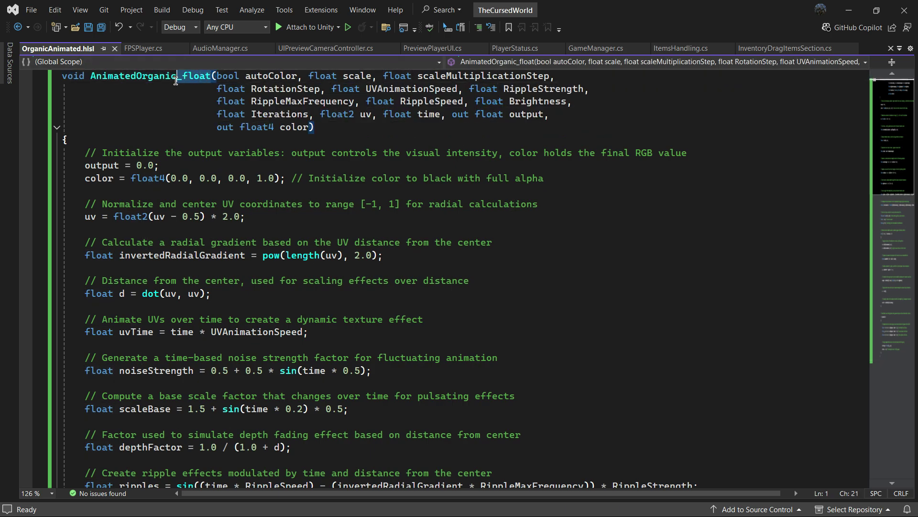
left_click(206, 101)
double_click(213, 78)
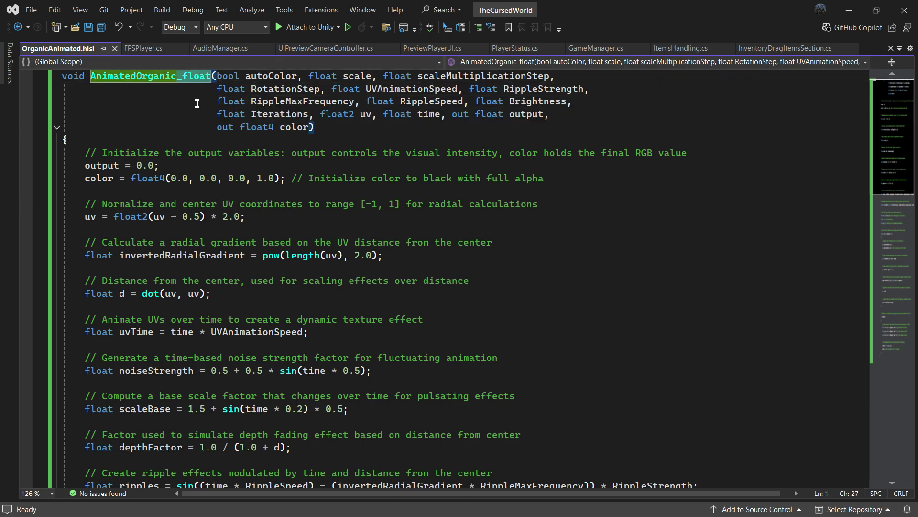
left_click_drag(212, 78, 178, 78)
left_click_drag(90, 76, 171, 76)
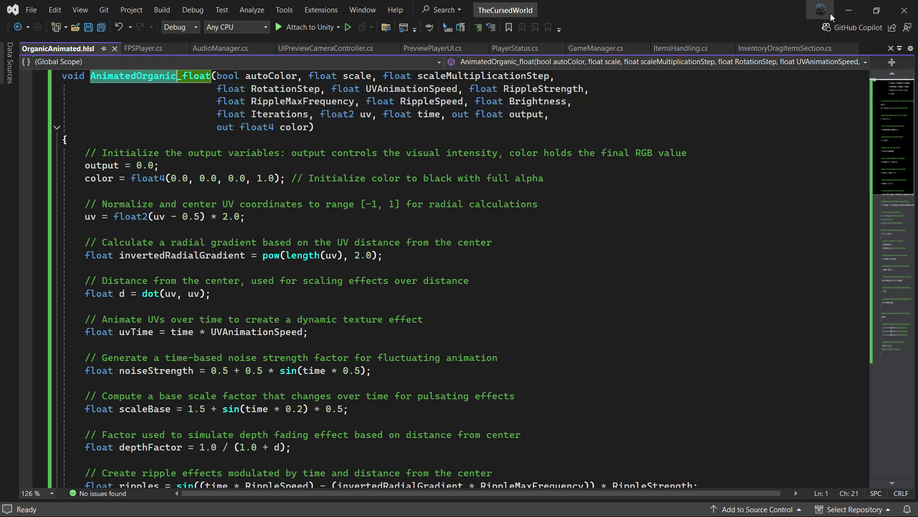
left_click(849, 10)
Maximize the graph, focus the Custom Function node and compare its Name with the HLSL signature.
left_click(695, 55)
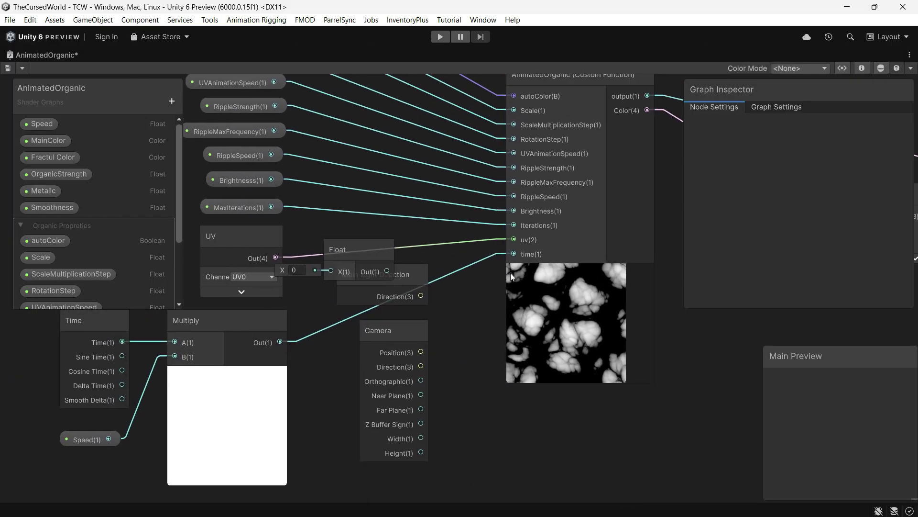
left_click(510, 273)
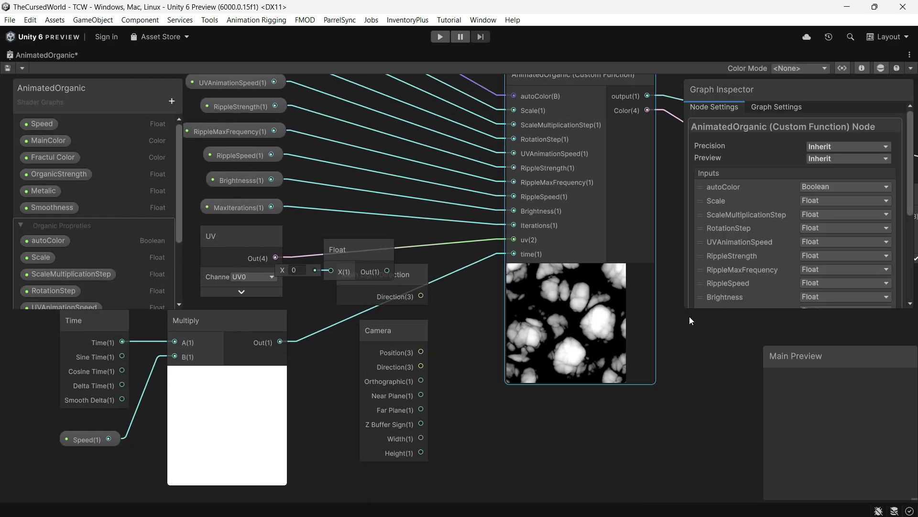
key("f")
scroll(781, 272, "down", 5)
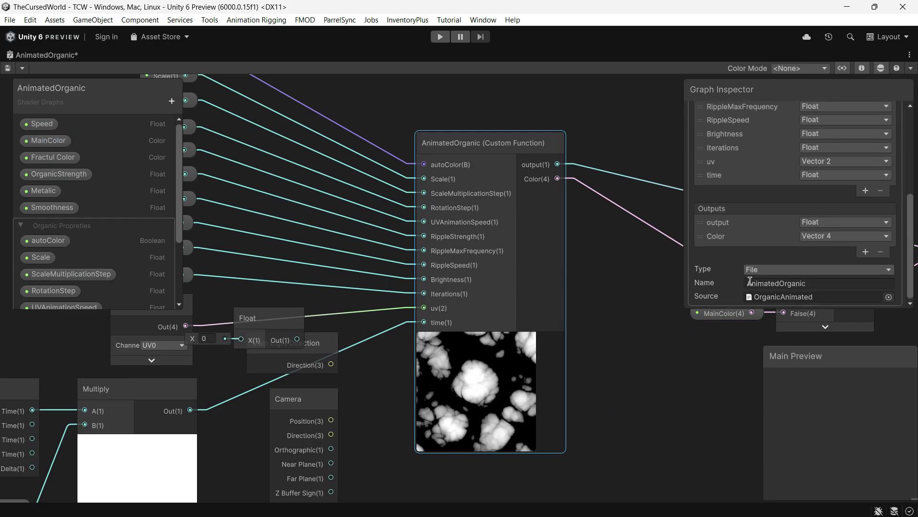
left_click(817, 286)
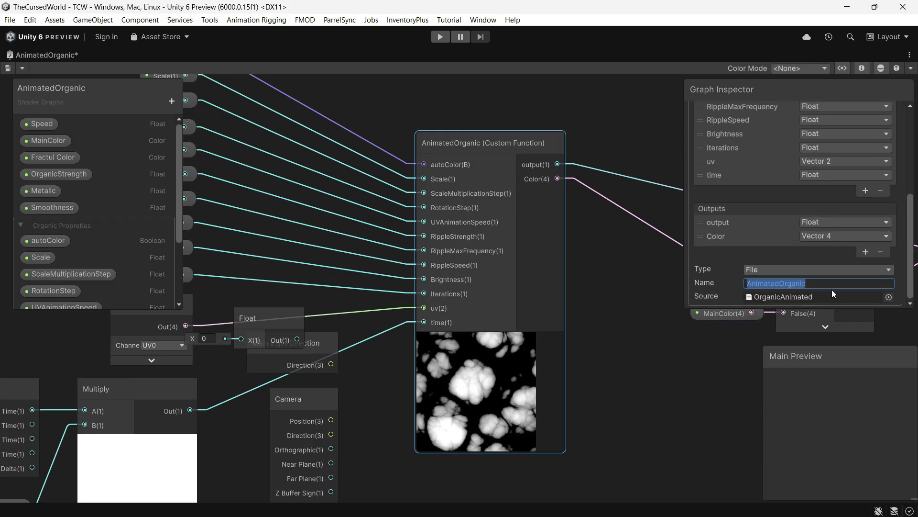
double_click(782, 296)
mouse_move(177, 75)
left_mouse_down()
mouse_move(113, 87)
mouse_move(90, 76)
left_mouse_up()
key("ctrl+c")
left_click(847, 9)
double_click(790, 282)
key("ctrl+v")
scroll(713, 136, "up", 5)
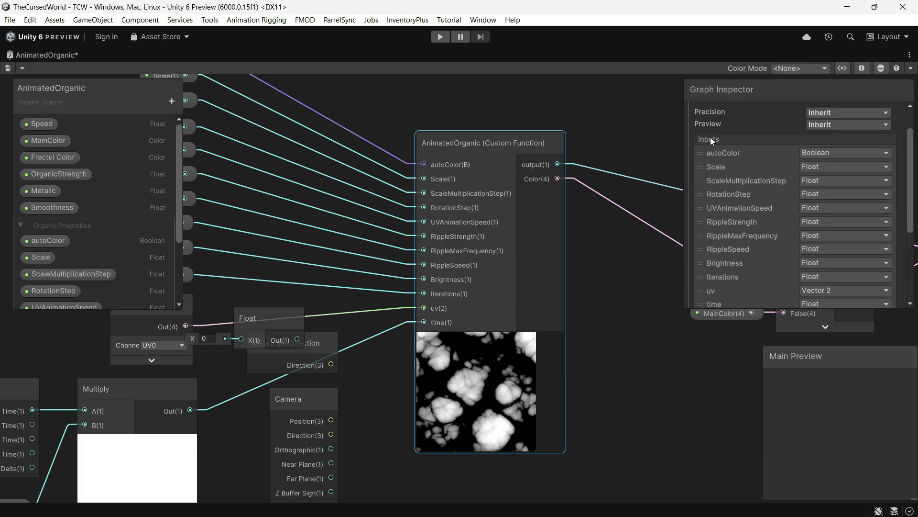
scroll(726, 179, "down", 2)
scroll(748, 217, "down", 2)
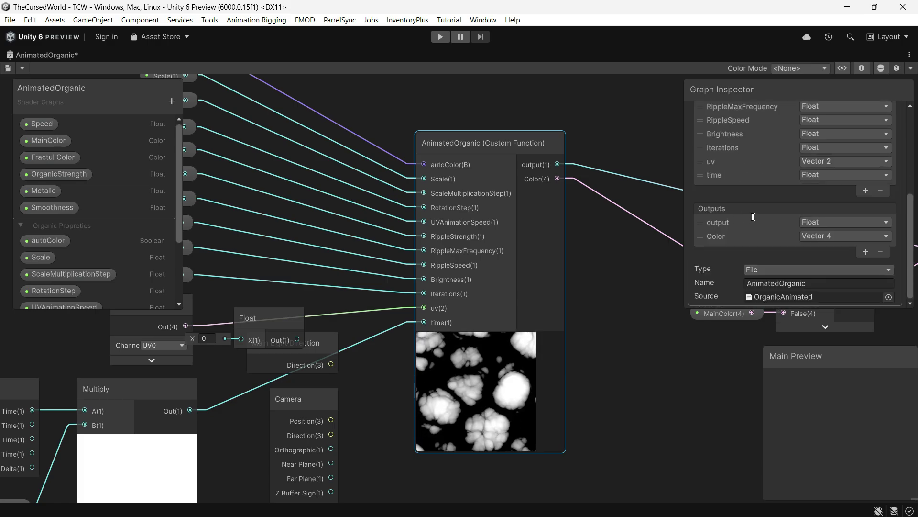
Review the node's float output and Color output entries in the Graph Inspector.
left_click(711, 224)
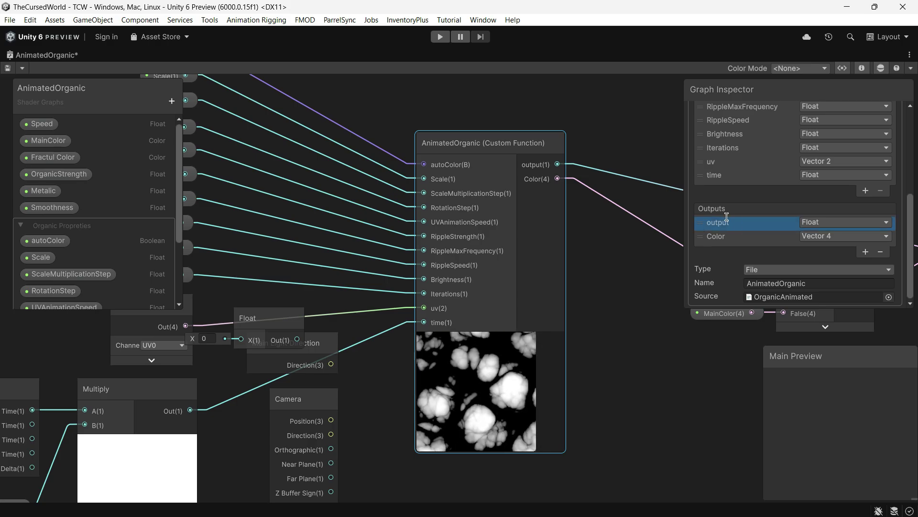
left_click(714, 238)
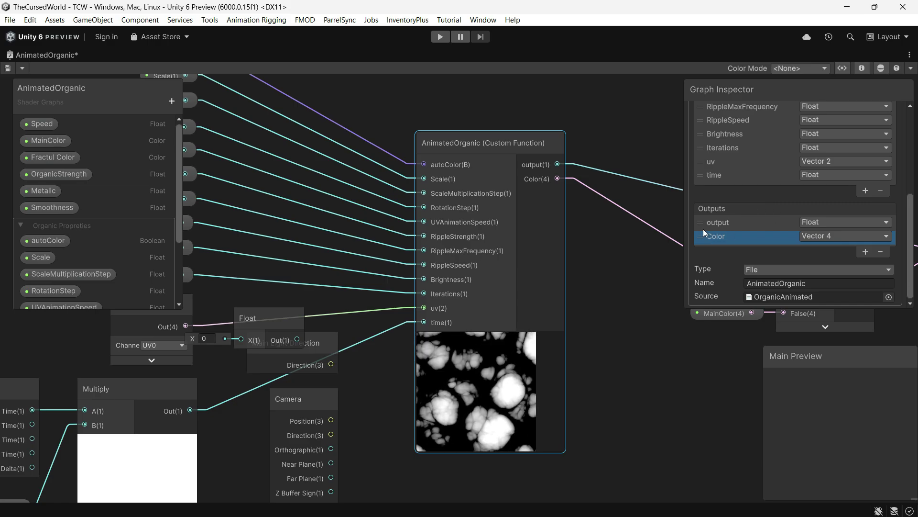
left_click(706, 224)
left_click(818, 238)
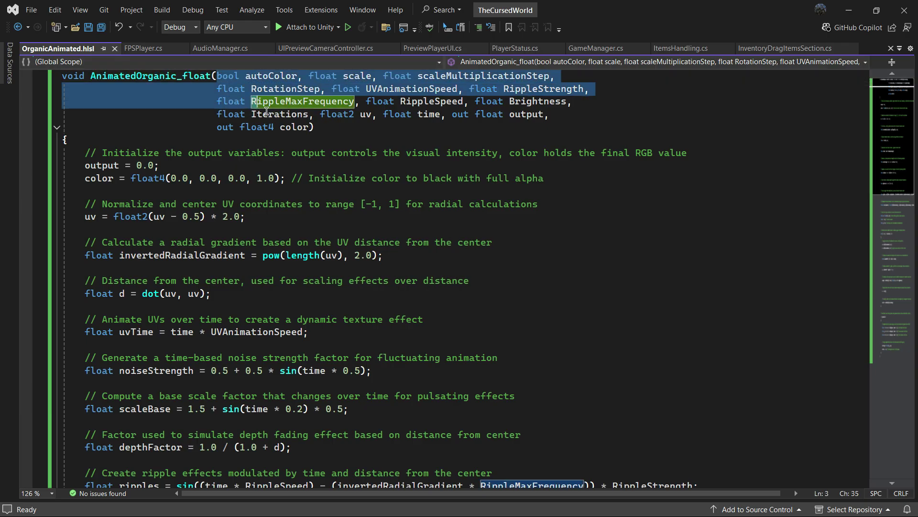
Highlight the 'out float output' and 'out float4 color' parameters in Visual Studio, then switch to Unity.
left_click_drag(219, 78, 445, 129)
left_click(449, 130)
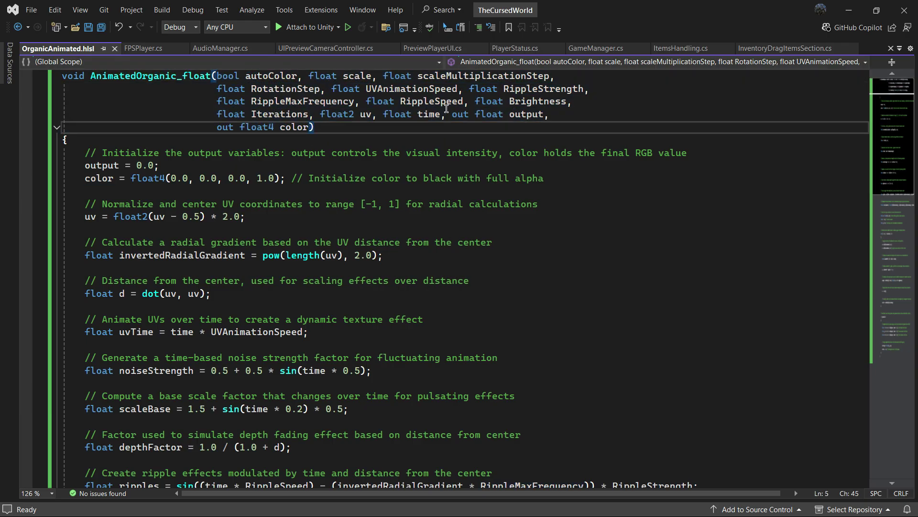
left_click_drag(453, 116, 540, 117)
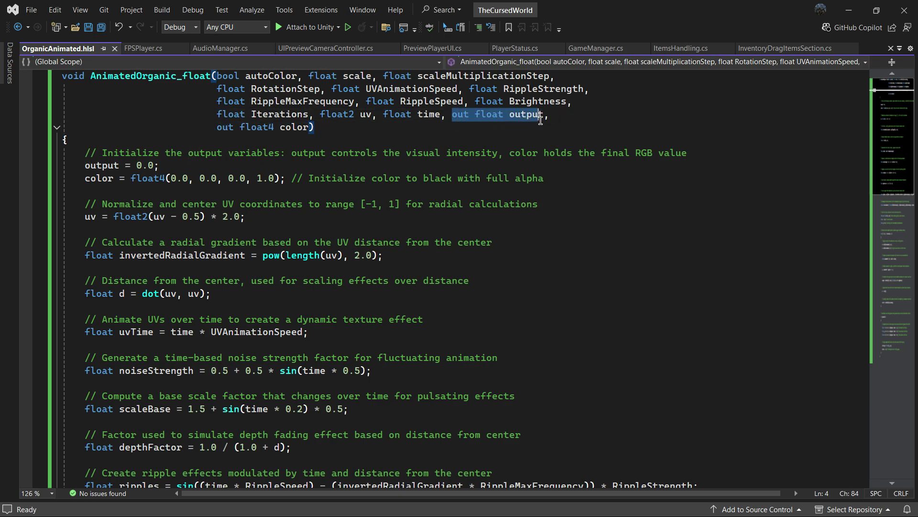
left_click_drag(217, 127, 257, 131)
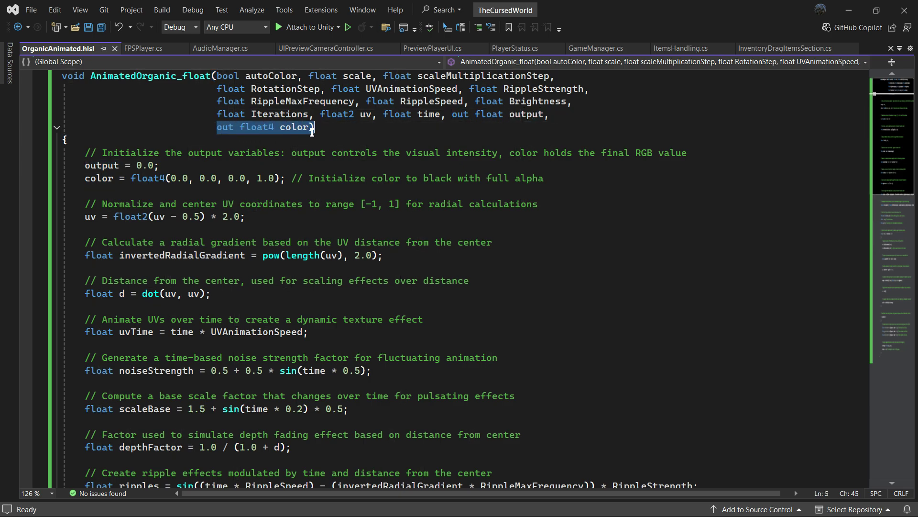
key("Right")
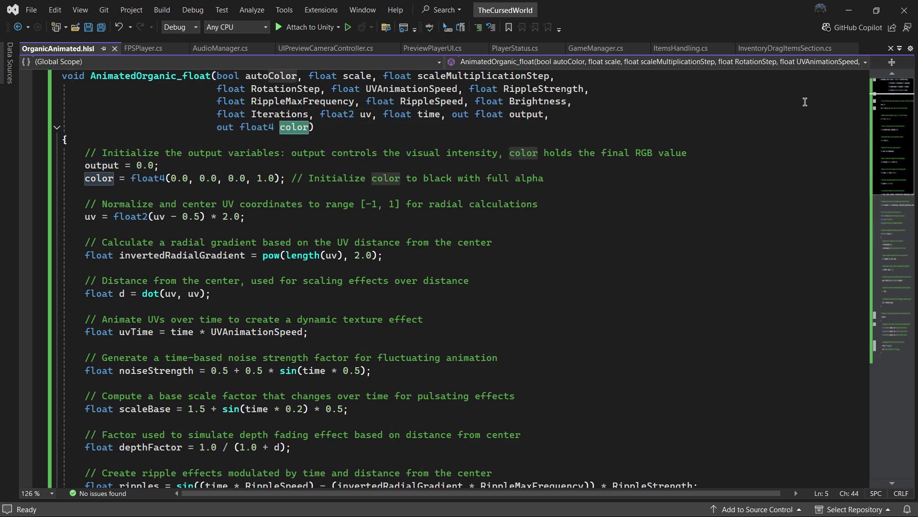
key("alt+Tab")
Rename the Color output to lowercase color and confirm the float output's type unchanged.
left_click(711, 242)
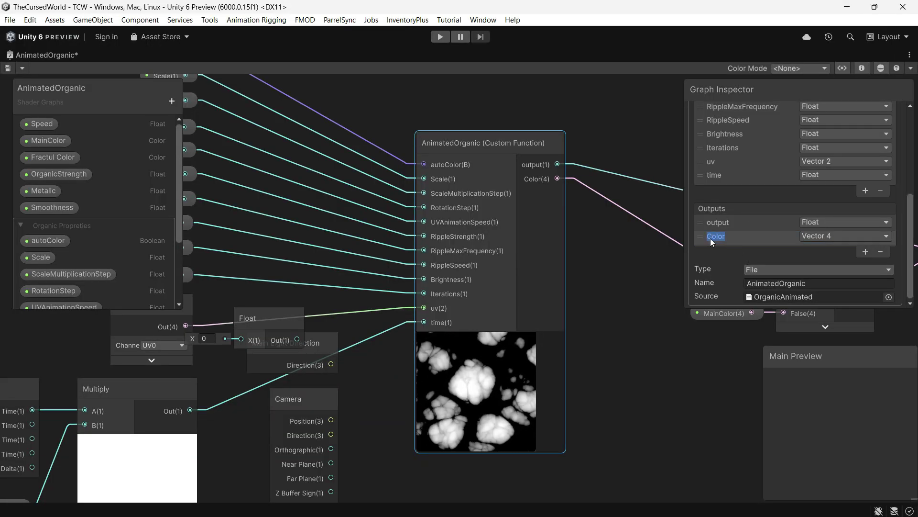
left_click(710, 237)
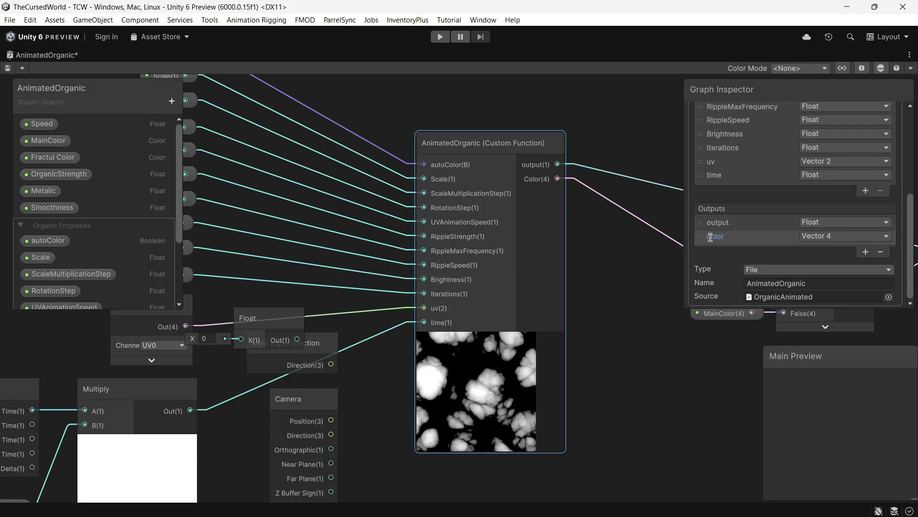
key("BackSpace")
type("c")
key("Return")
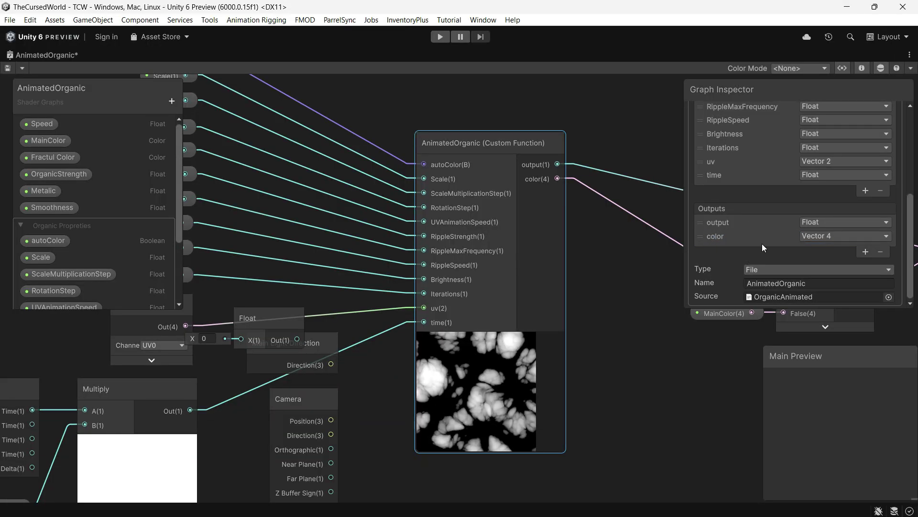
left_click(717, 222)
left_click(839, 221)
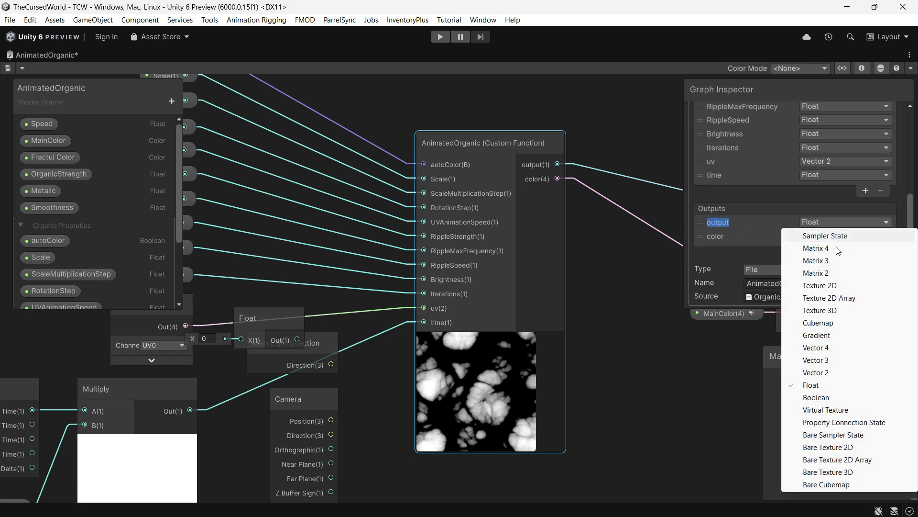
left_click(745, 240)
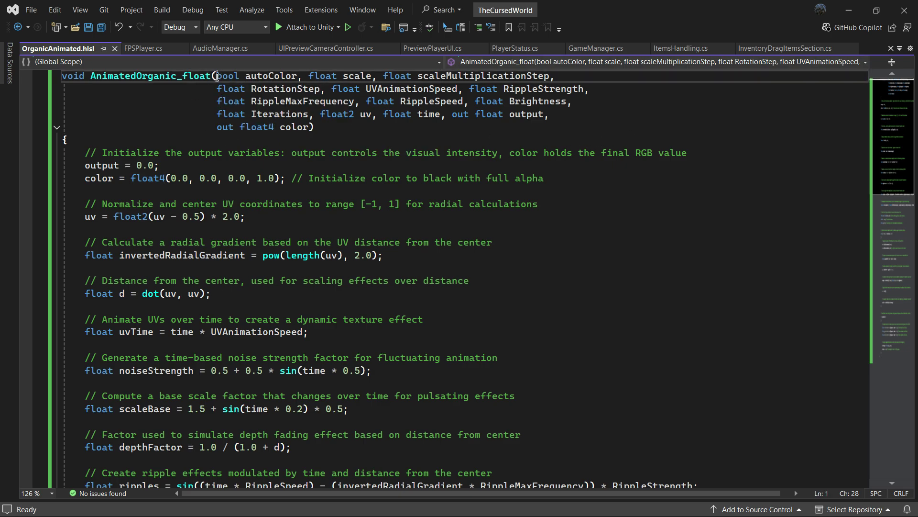
Compare the function's input parameters and the uv float2 type in Visual Studio.
left_click_drag(216, 76, 397, 115)
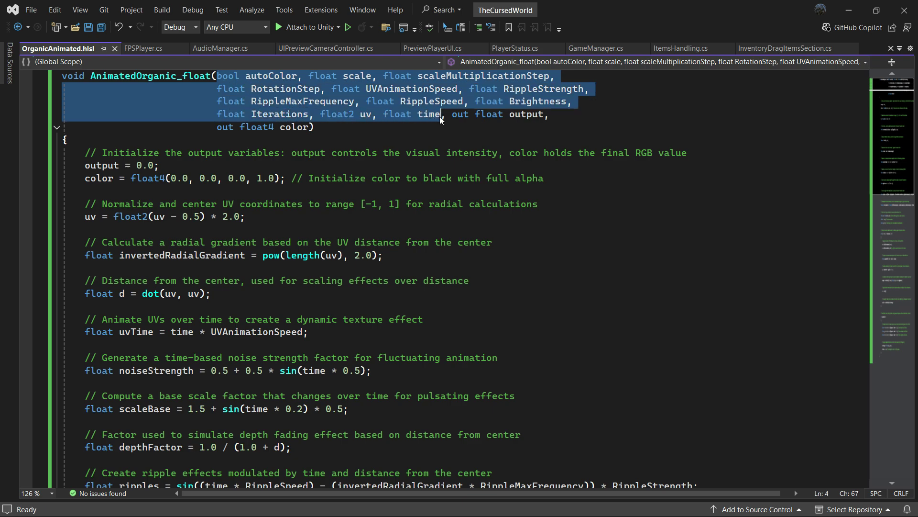
left_click(273, 75)
left_click(355, 115)
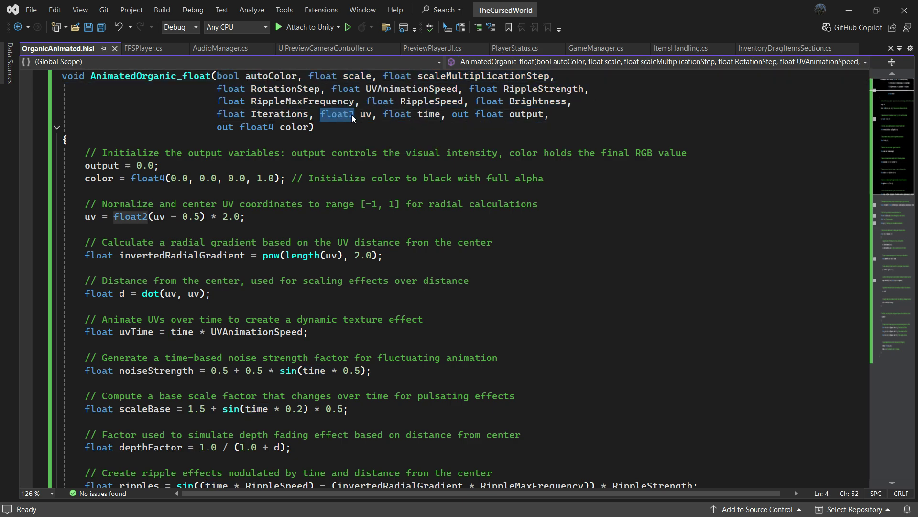
left_click(848, 10)
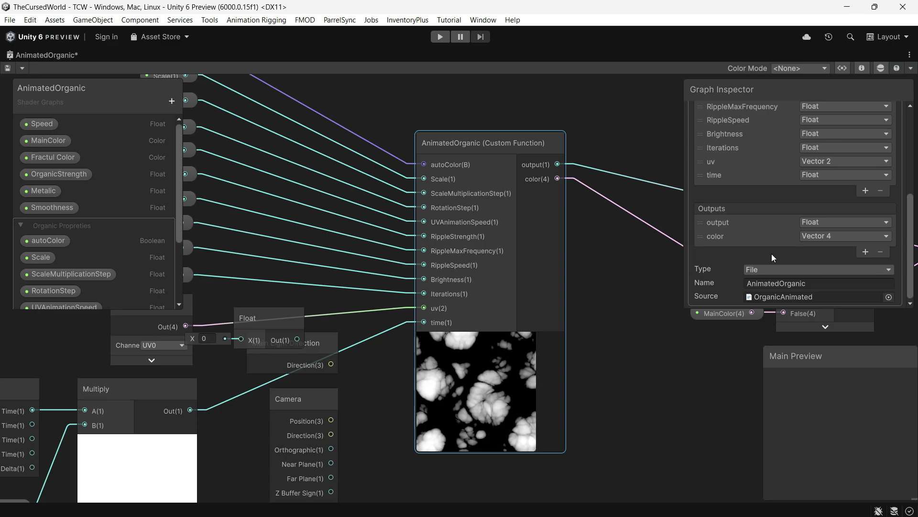
scroll(734, 213, "up", 5)
scroll(748, 206, "up", 3)
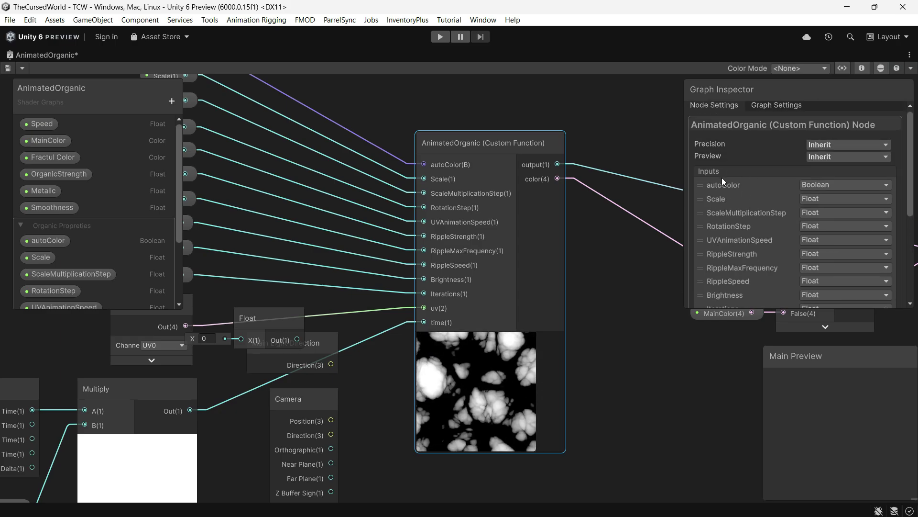
scroll(788, 239, "down", 5)
left_click(863, 236)
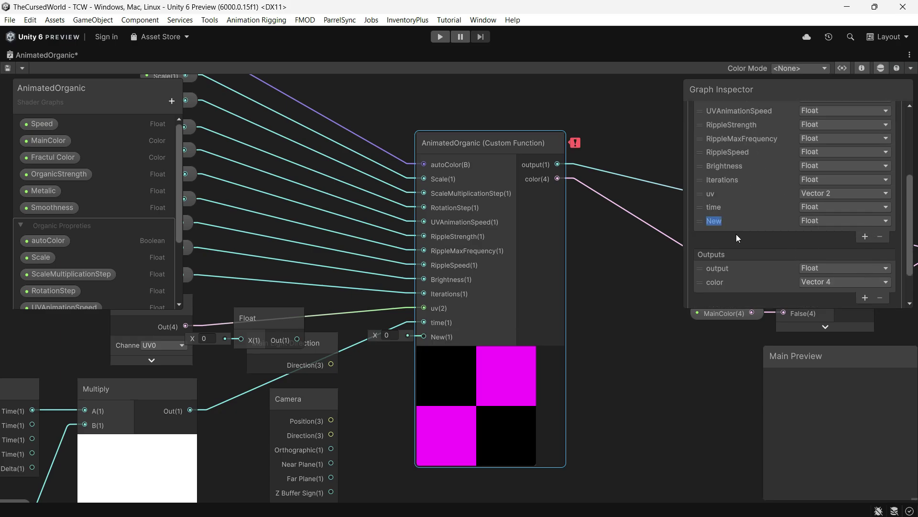
type("efsfse")
left_click(820, 220)
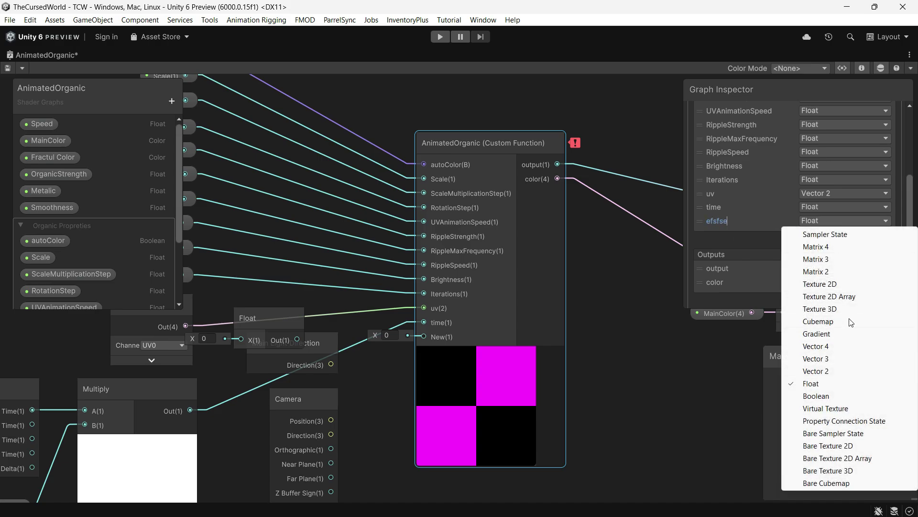
key("Escape")
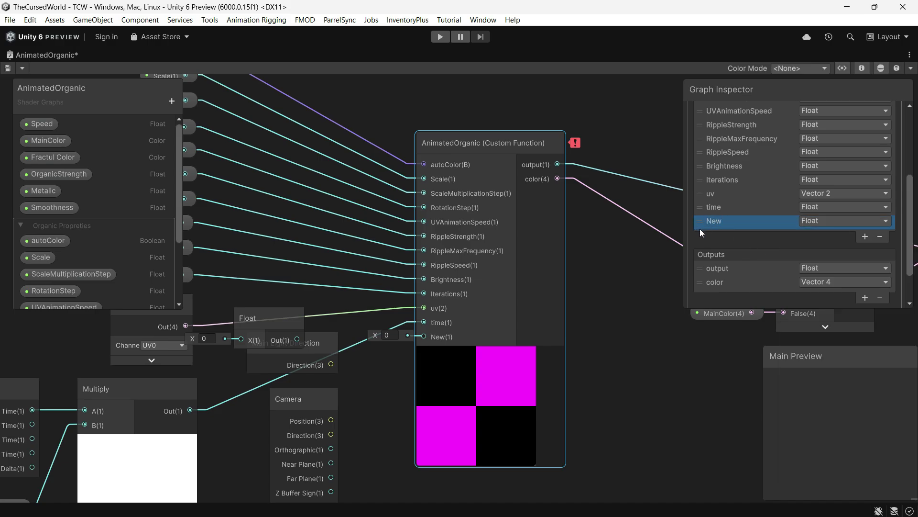
left_click_drag(700, 224, 702, 182)
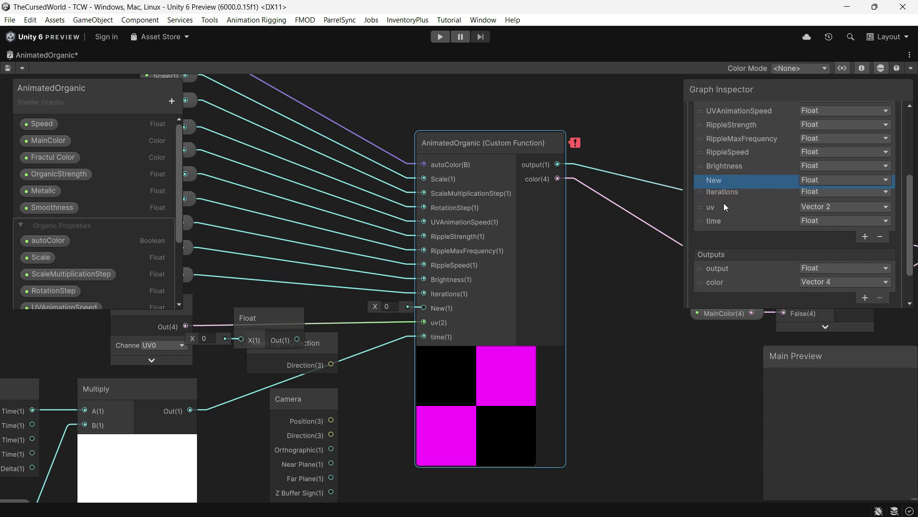
left_click(880, 236)
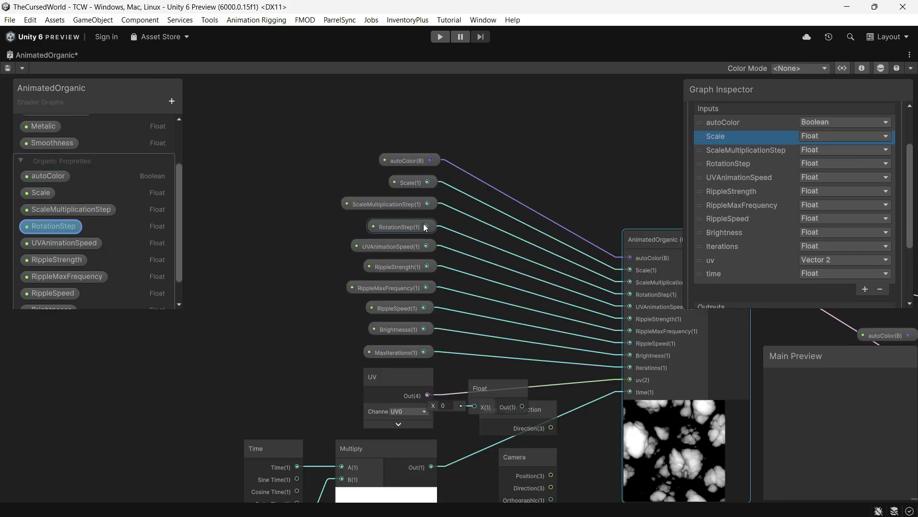
Inspect the autoColor, ScaleMultiplicationStep, RotationStep, UVAnimationSpeed and UV nodes feeding the function.
left_click(400, 162)
scroll(417, 186, "up", 3)
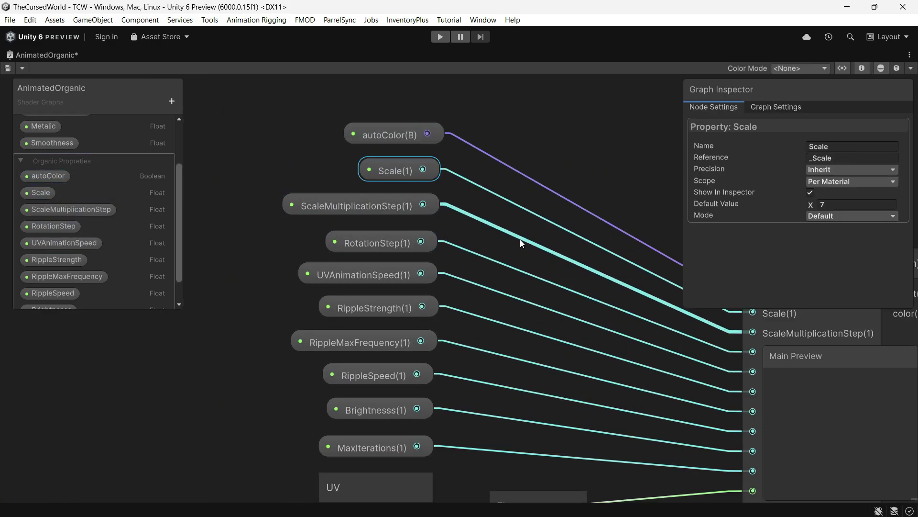
left_click(359, 207)
middle_click_drag(394, 245, 365, 184)
left_click(365, 184)
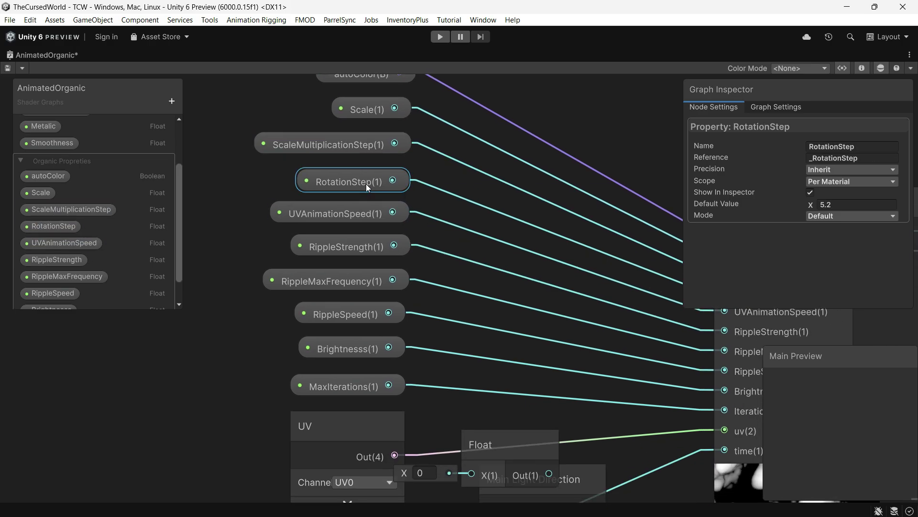
left_click(362, 211)
left_click(374, 178)
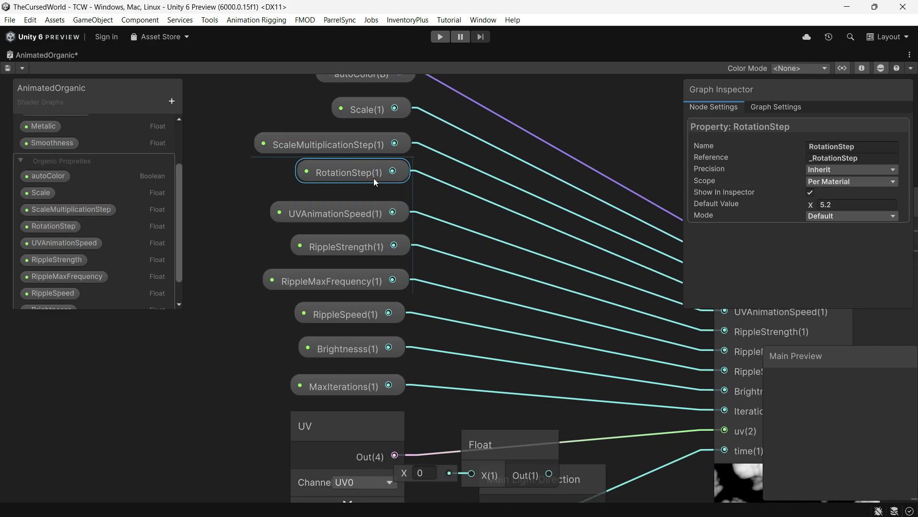
left_click(416, 198)
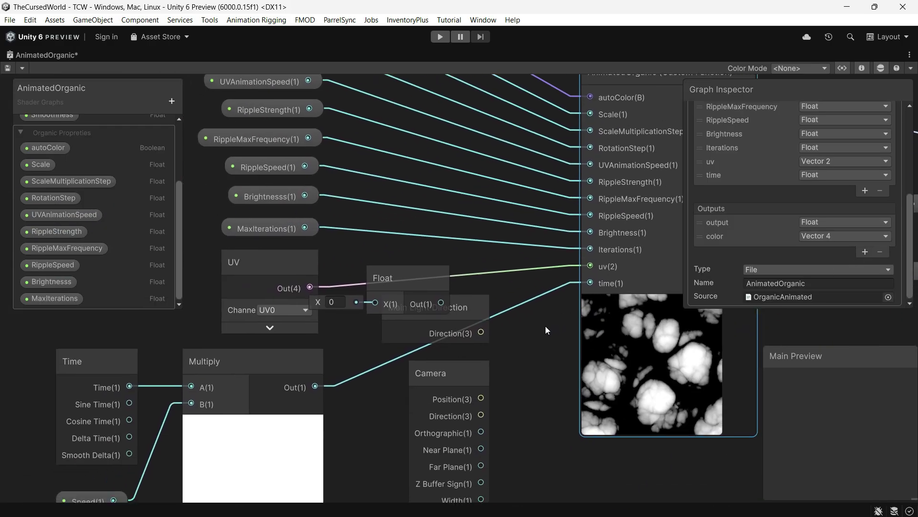
left_click(285, 287)
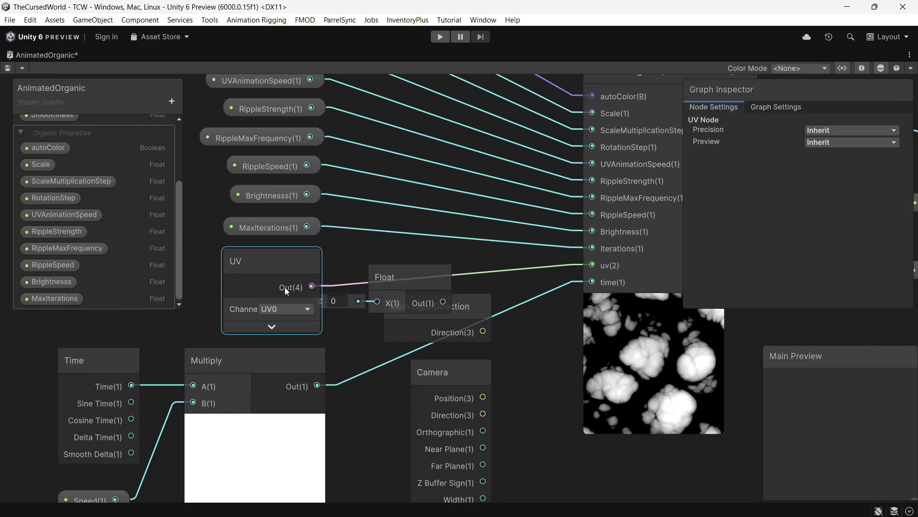
left_click(272, 327)
left_click(290, 330)
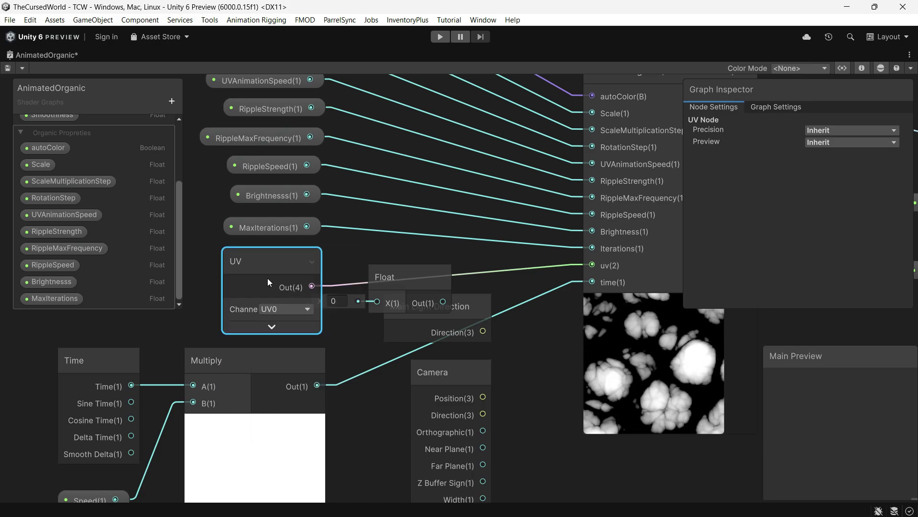
Delete the unused Float, Main Light Direction and Camera nodes.
middle_click_drag(582, 296, 523, 287)
left_click(361, 276)
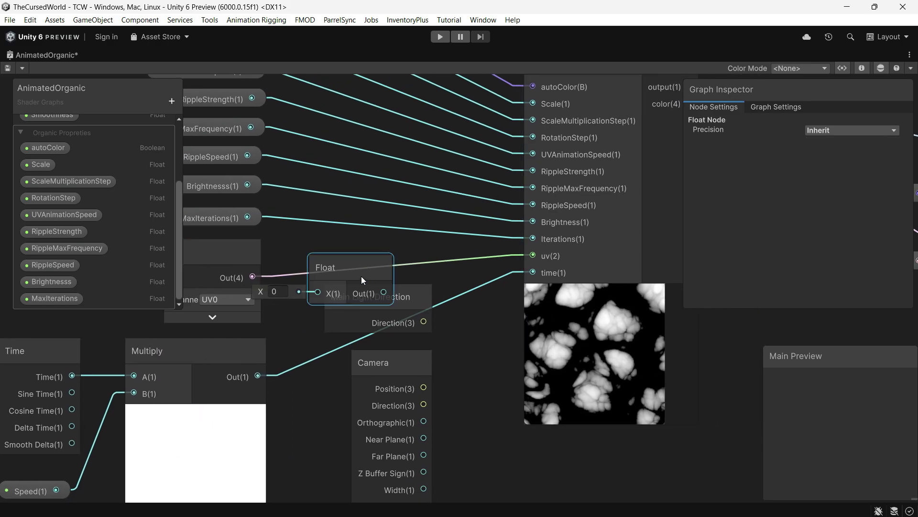
left_click(404, 324, "shift")
left_click(403, 378, "shift")
key("Delete")
scroll(403, 379, "down", 3)
scroll(445, 357, "up", 2)
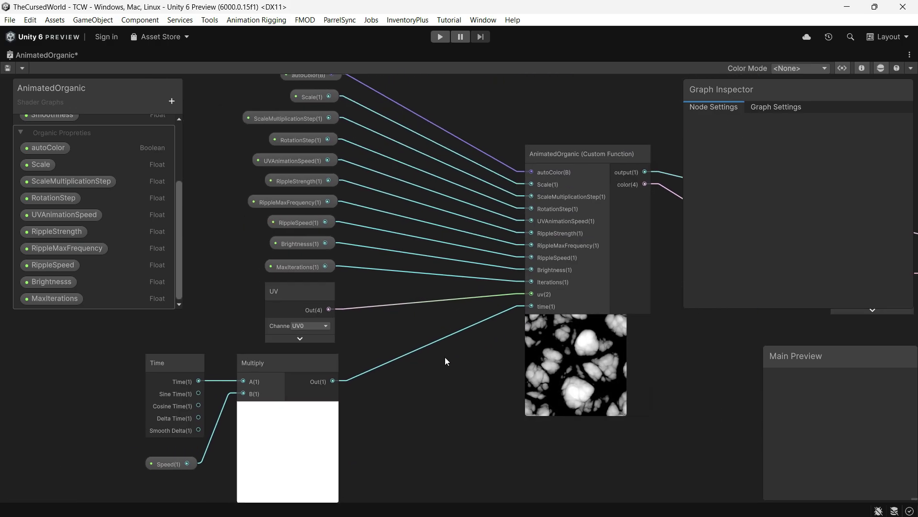
Adjust the Speed property's default value to 0.5 and check the slowed cloud preview.
left_click(300, 291)
scroll(494, 220, "up", 1)
scroll(346, 366, "up", 1)
scroll(282, 260, "up", 1)
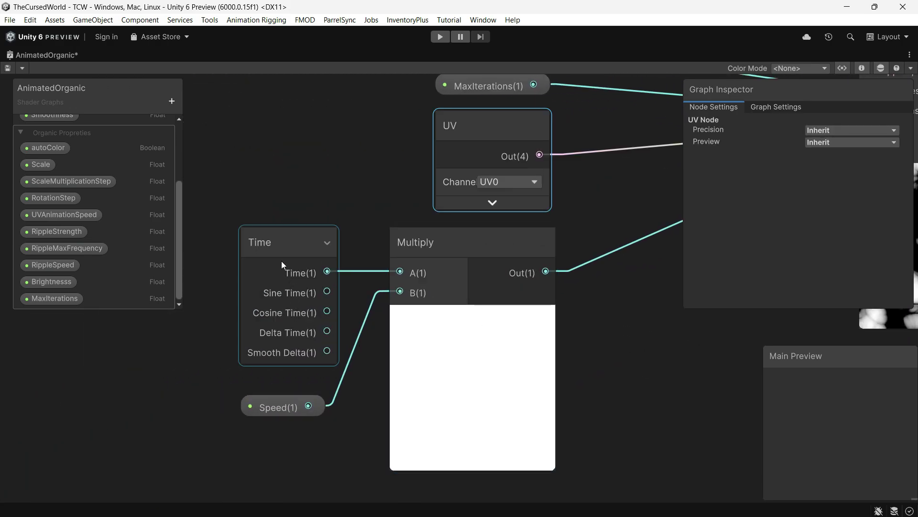
left_click(285, 408)
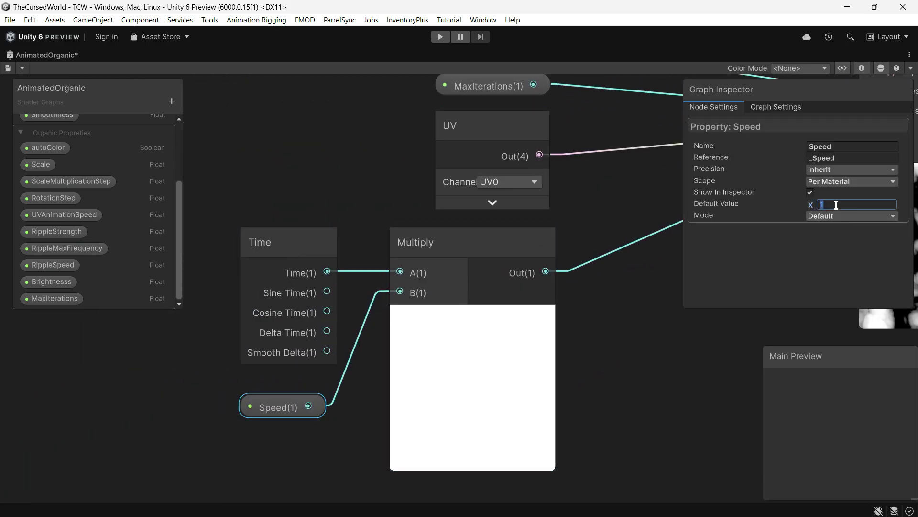
type("0.2")
key("Return")
middle_click_drag(859, 312, 649, 242)
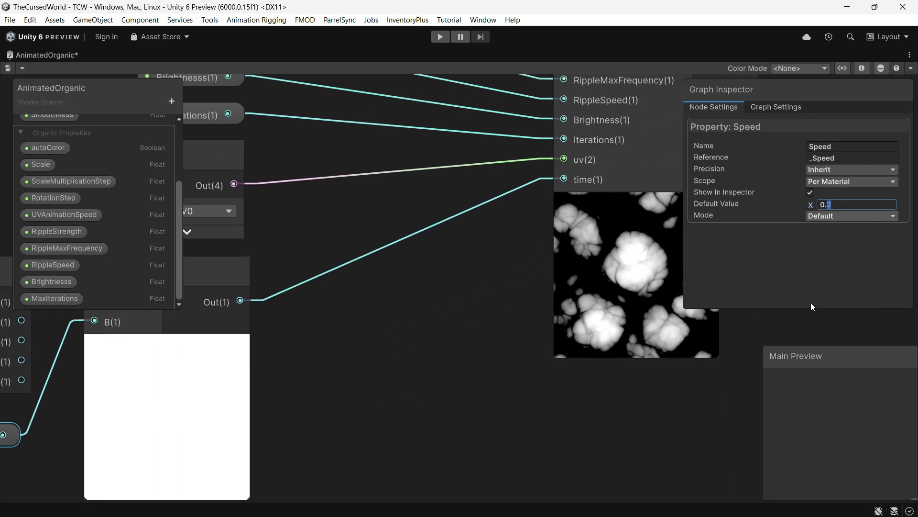
left_click(482, 347)
scroll(454, 404, "down", 1)
scroll(453, 405, "down", 1)
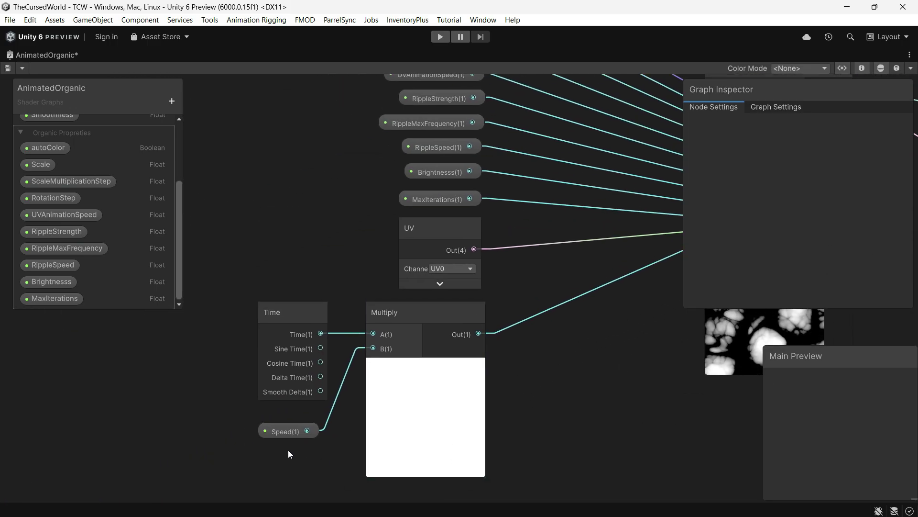
left_click(287, 431)
scroll(101, 234, "up", 3)
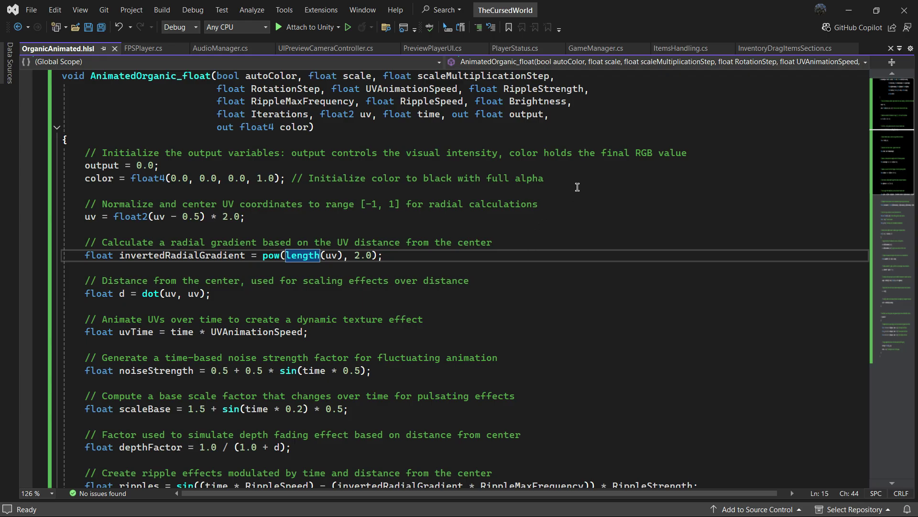
left_click(577, 184)
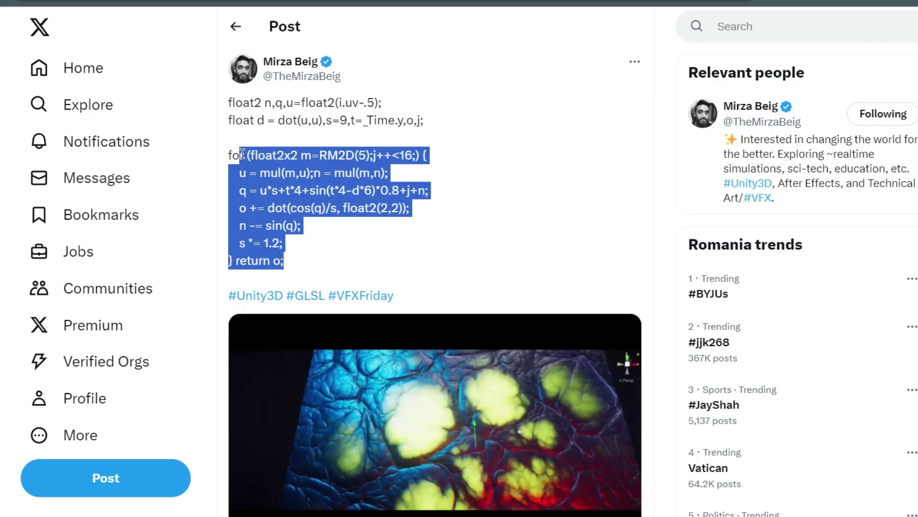
left_click_drag(230, 155, 228, 102)
left_click(349, 244)
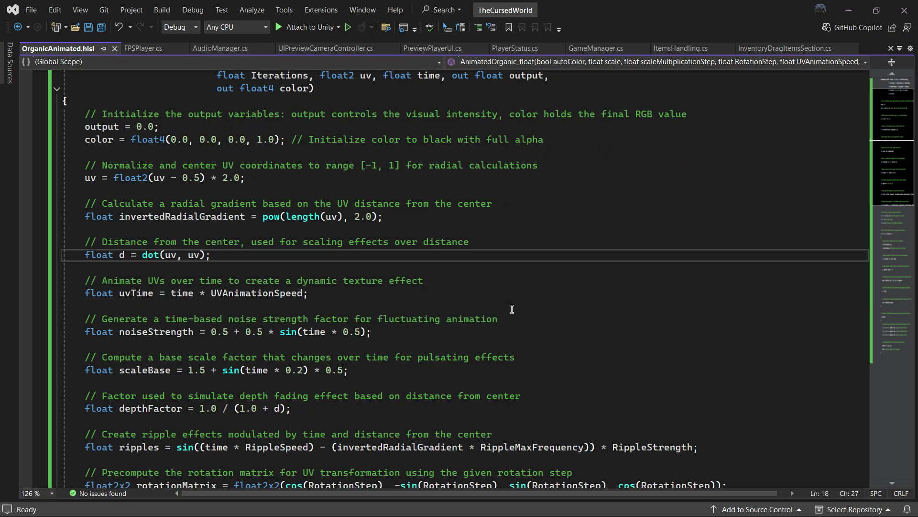
scroll(512, 309, "down", 3)
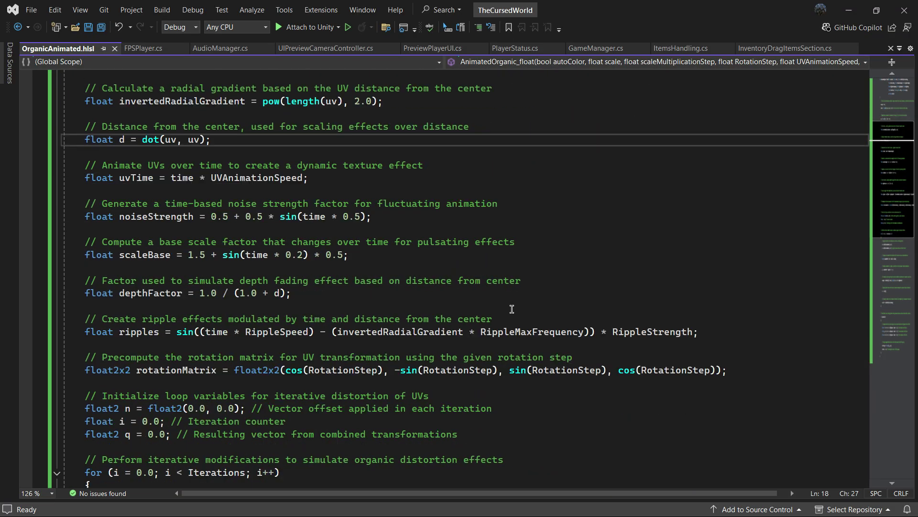
scroll(512, 309, "down", 2)
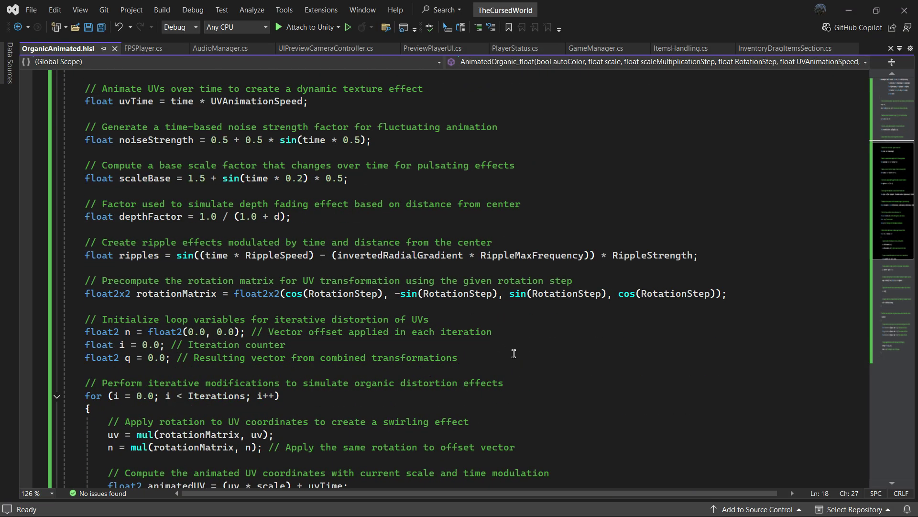
scroll(513, 352, "down", 1)
scroll(513, 352, "down", 5)
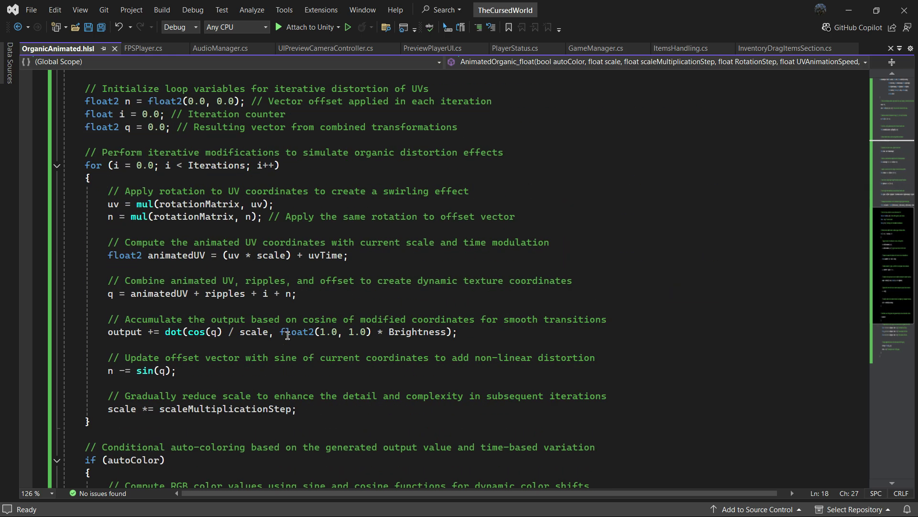
left_click_drag(90, 422, 102, 147)
left_click(165, 166)
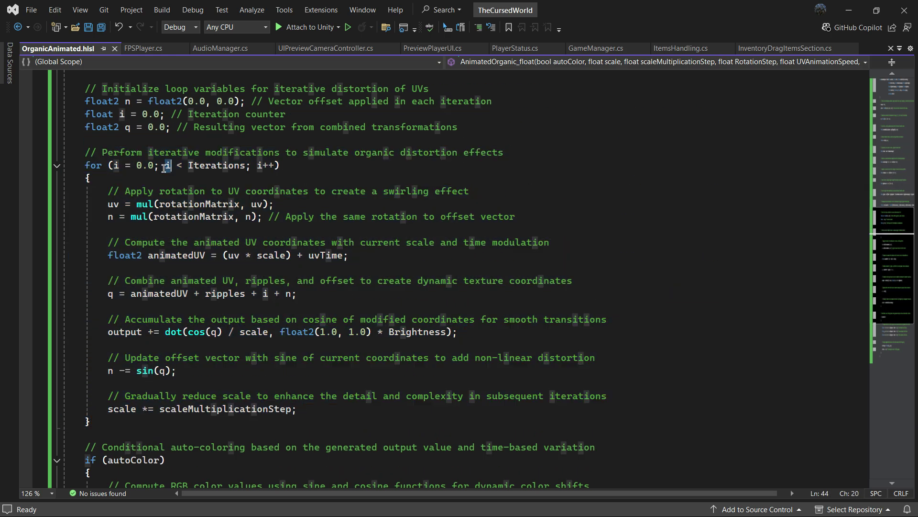
left_click(395, 177)
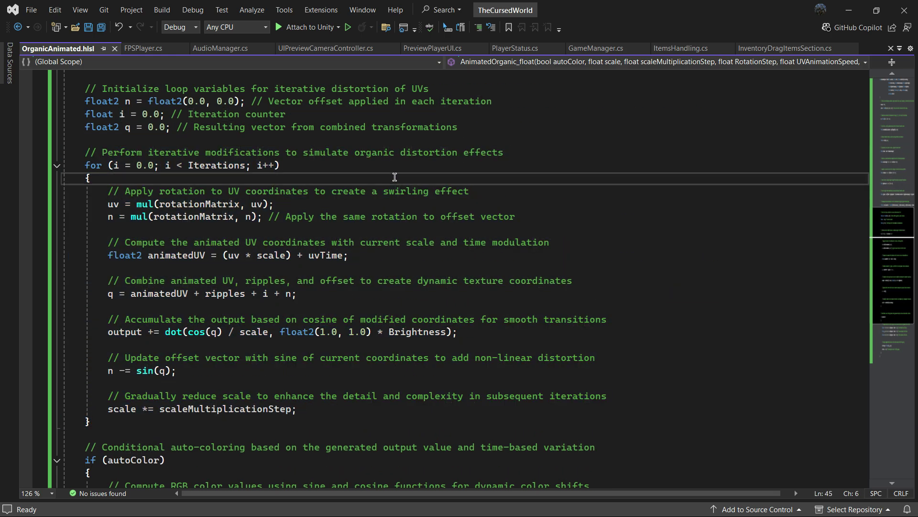
left_click_drag(304, 152, 506, 153)
scroll(380, 277, "down", 1)
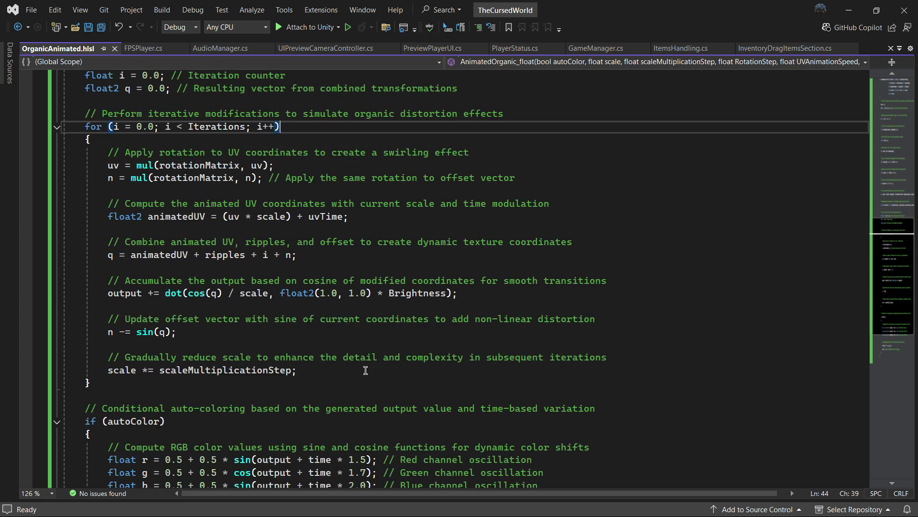
left_click_drag(607, 357, 114, 360)
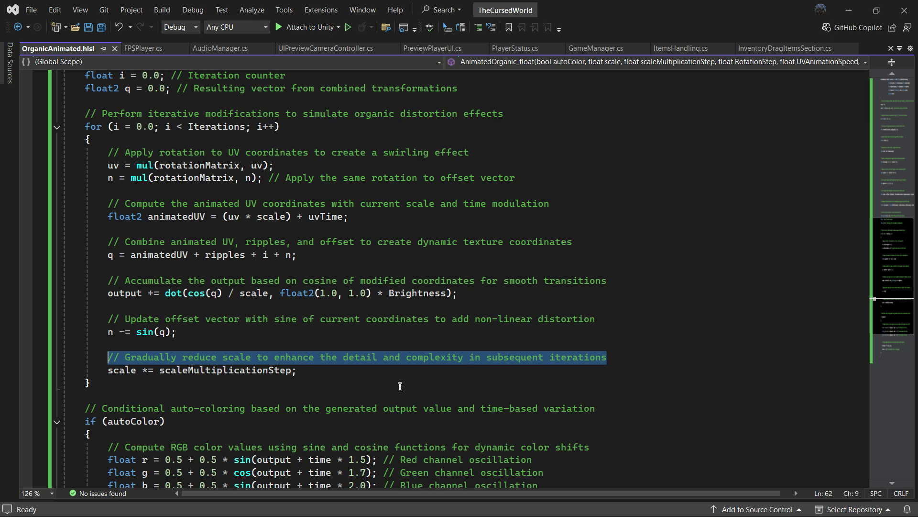
left_click(417, 371)
scroll(416, 370, "down", 1)
scroll(416, 370, "down", 2)
scroll(417, 371, "down", 1)
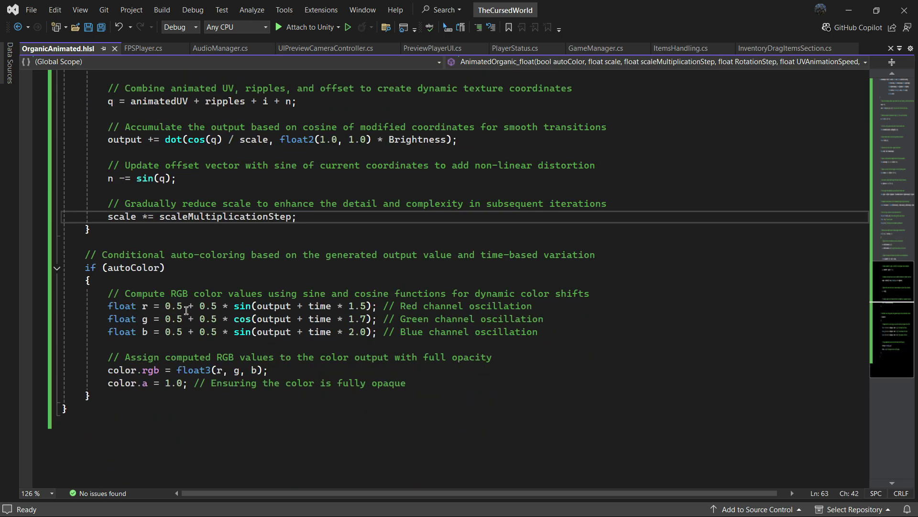
double_click(135, 267)
left_click_drag(428, 383, 84, 293)
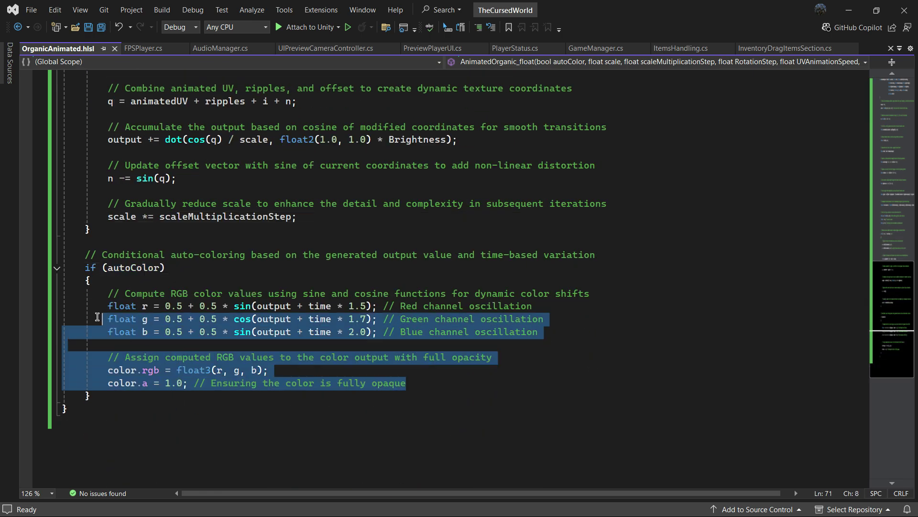
Review the Branch node, the autoColor property and the AnimatedOrganic custom function node.
left_click(444, 367)
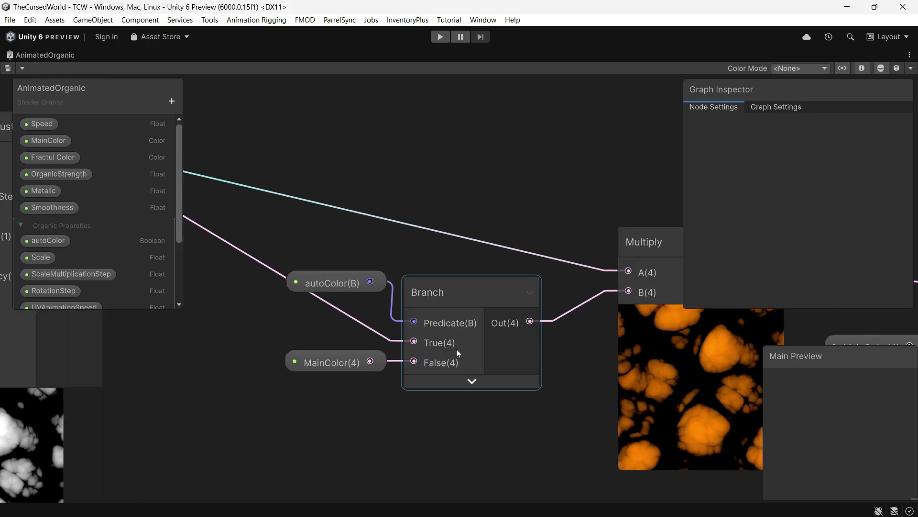
left_click(456, 349)
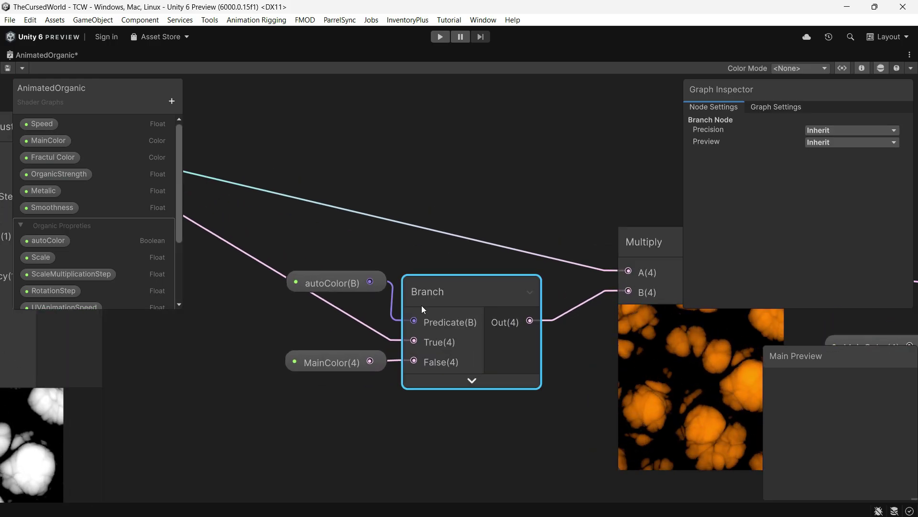
left_click(335, 286)
left_click(317, 367, "shift")
middle_click_drag(317, 373, 411, 406)
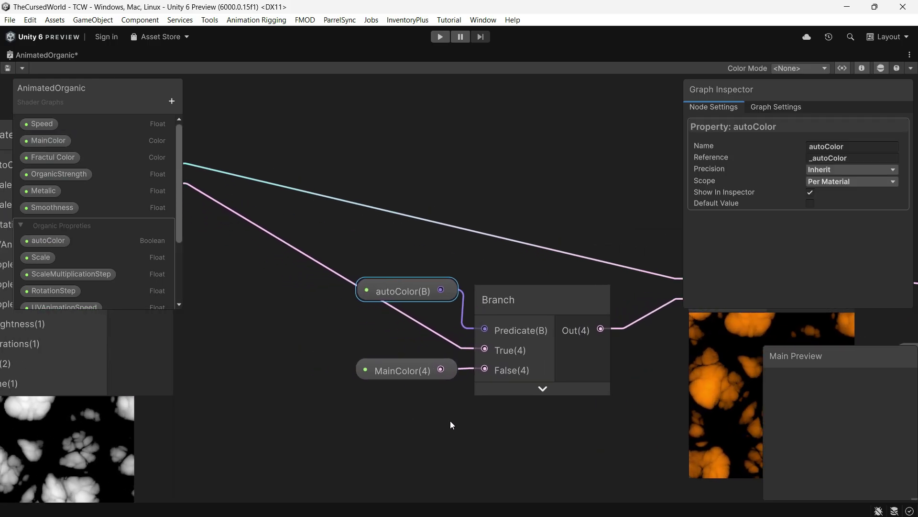
mouse_move(275, 329)
middle_mouse_down()
mouse_move(286, 191)
mouse_move(315, 202)
middle_mouse_up()
left_click(263, 194)
scroll(315, 202, "up", 2)
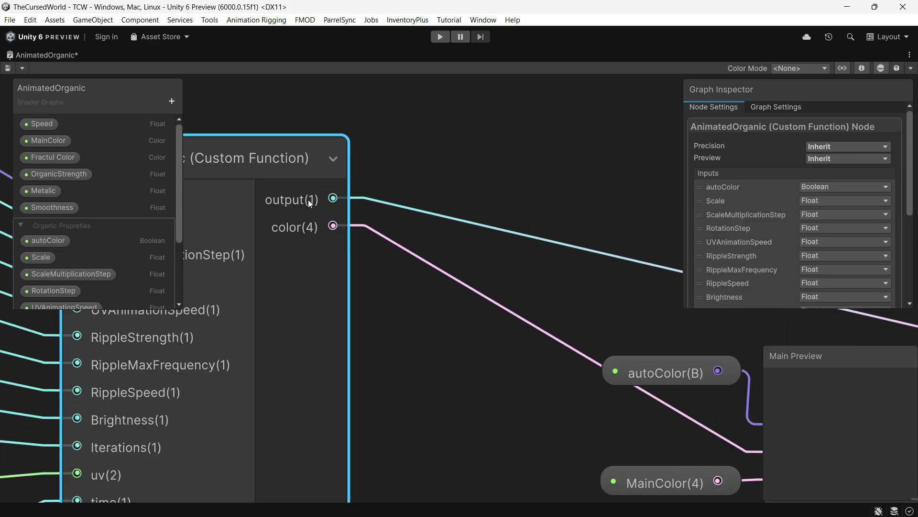
scroll(781, 261, "down", 5)
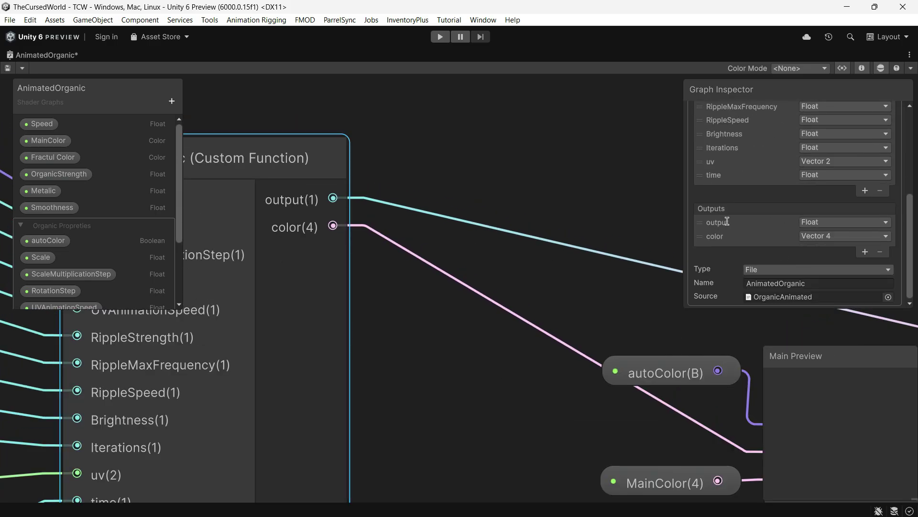
Review the MainColor property and the Multiply node combining Branch and function outputs.
left_click(617, 483)
middle_click_drag(590, 470, 299, 368)
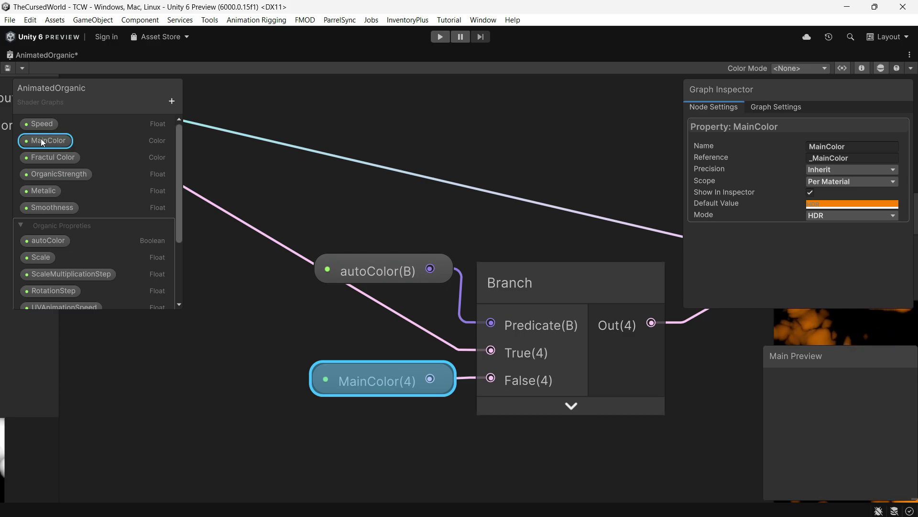
middle_click_drag(731, 413, 368, 378)
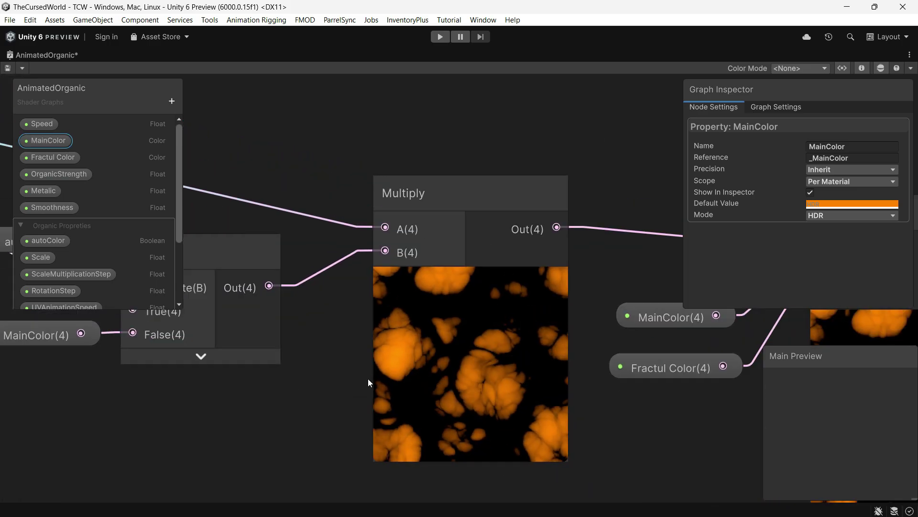
left_click(463, 369)
scroll(332, 430, "down", 2)
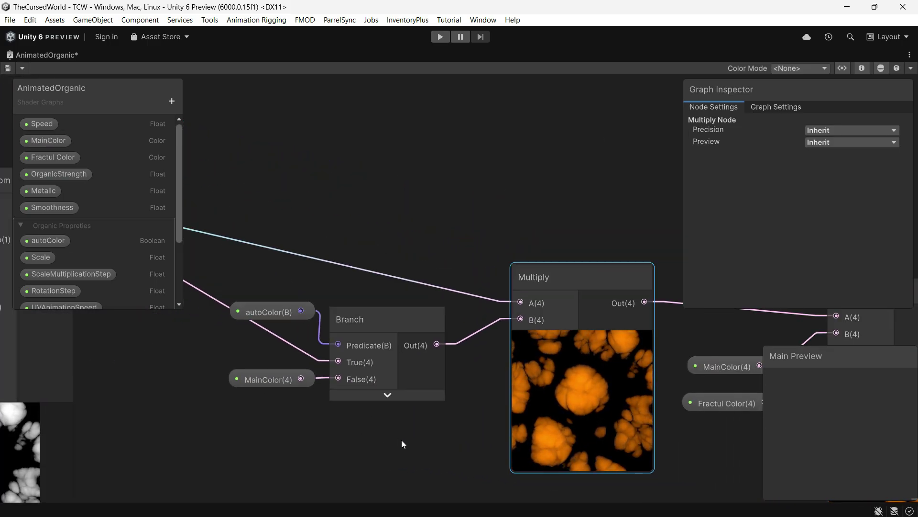
middle_click_drag(409, 441, 599, 456)
Open OrganicAnimated.hlsl in Visual Studio and step through the loop's accumulation and offset lines.
double_click(248, 226)
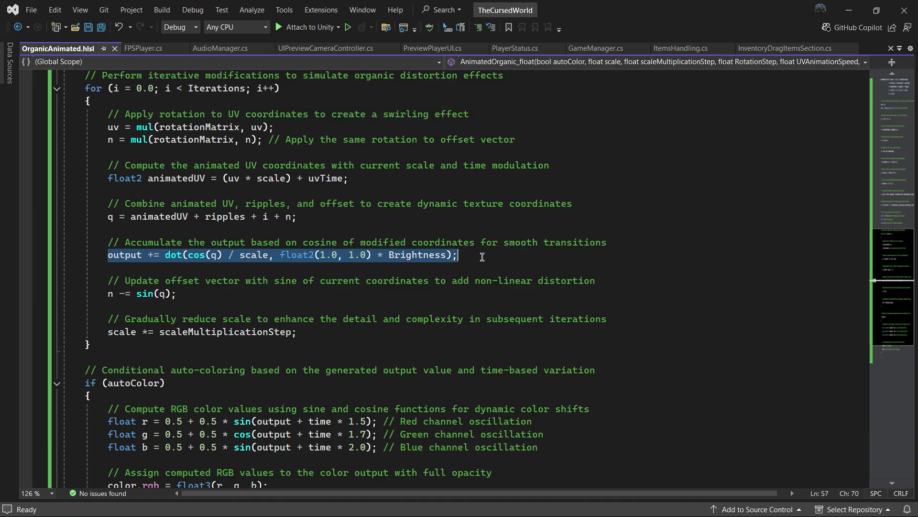
left_click(472, 255)
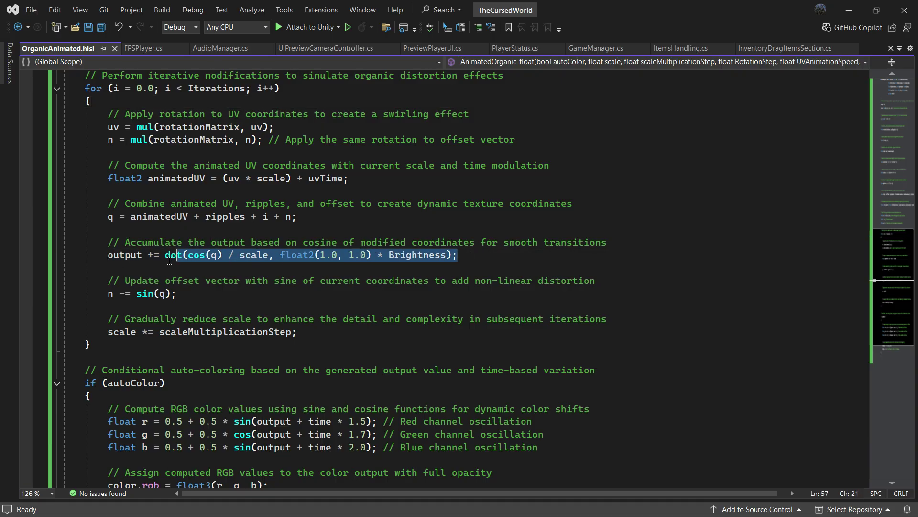
left_click(502, 281)
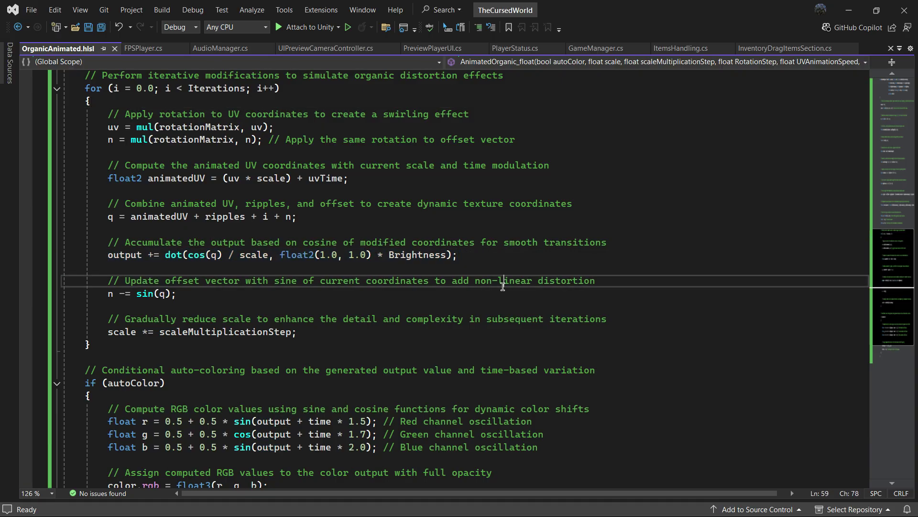
Return to the graph and inspect the Lerp blend with its MainColor and Fractul Color inputs.
left_click(848, 9)
middle_click_drag(458, 436, 354, 420)
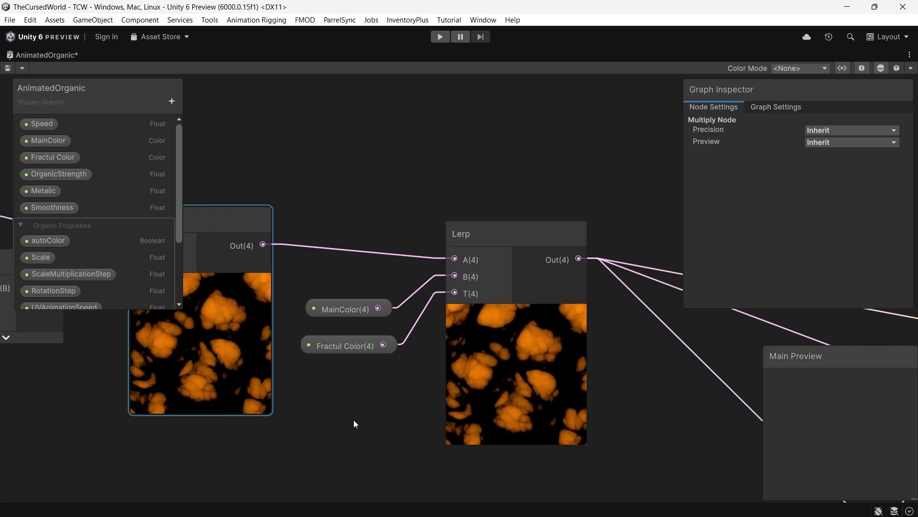
left_click(525, 331)
scroll(380, 398, "up", 3)
left_click(354, 259)
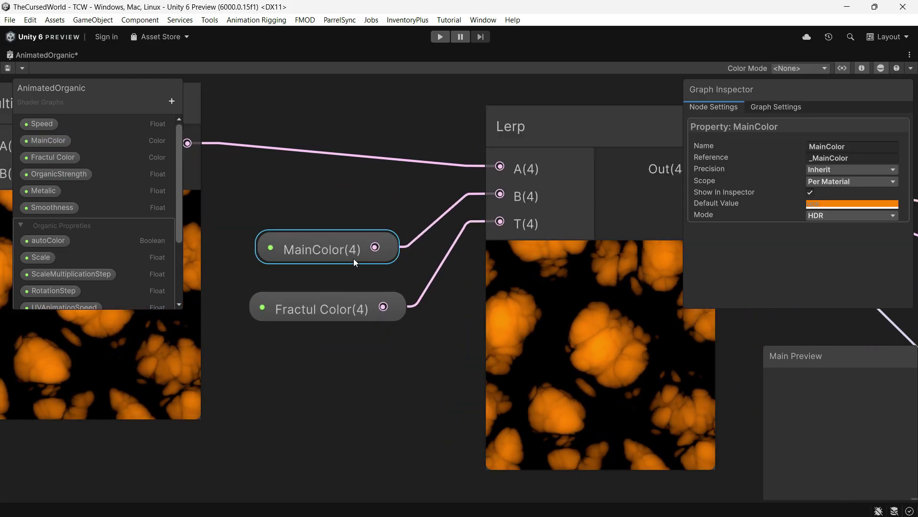
left_click(334, 305)
Pick a default HDR colour for the Fractul Color property.
middle_click_drag(619, 361, 508, 332)
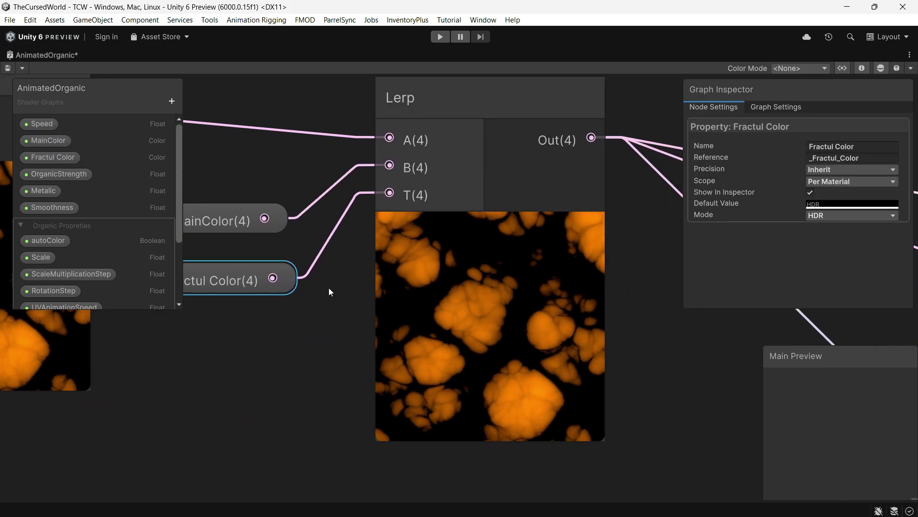
left_click(832, 207)
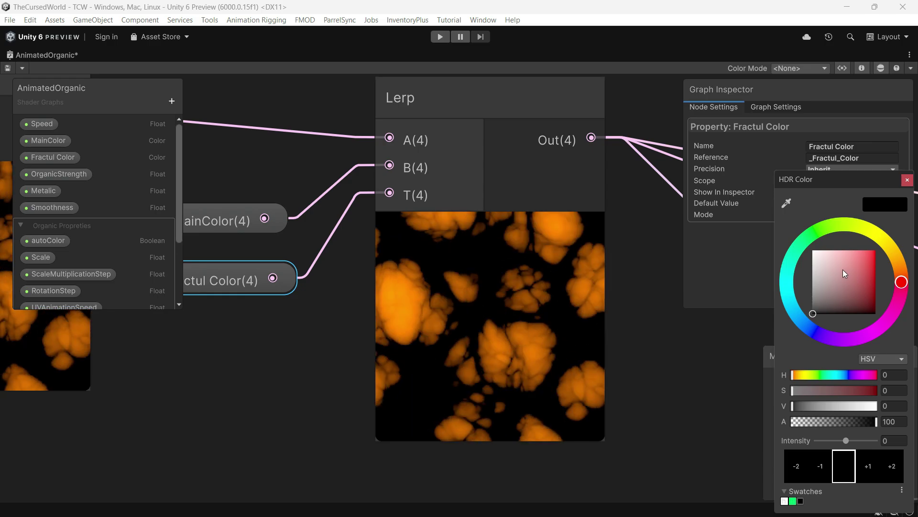
left_click(843, 268)
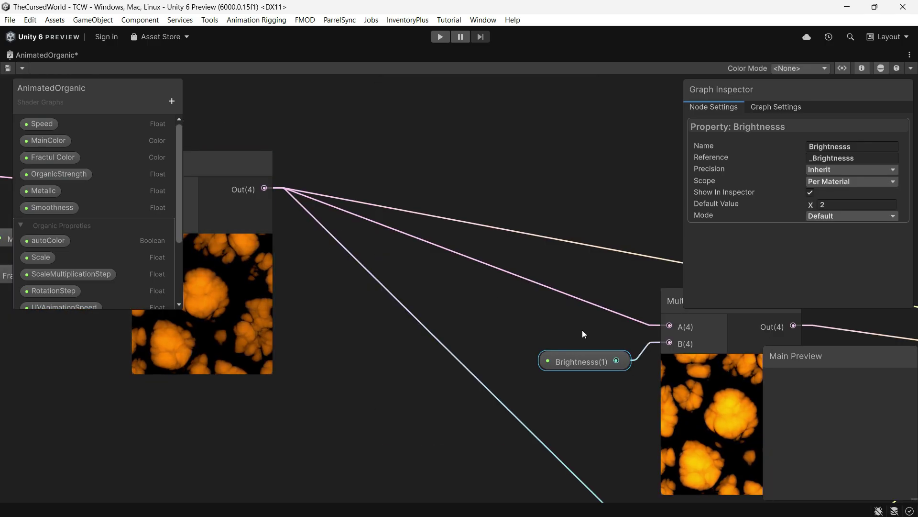
Trace the Lerp result through the Brightness Multiply into the master stack's Emission input.
middle_click_drag(605, 352, 140, 276)
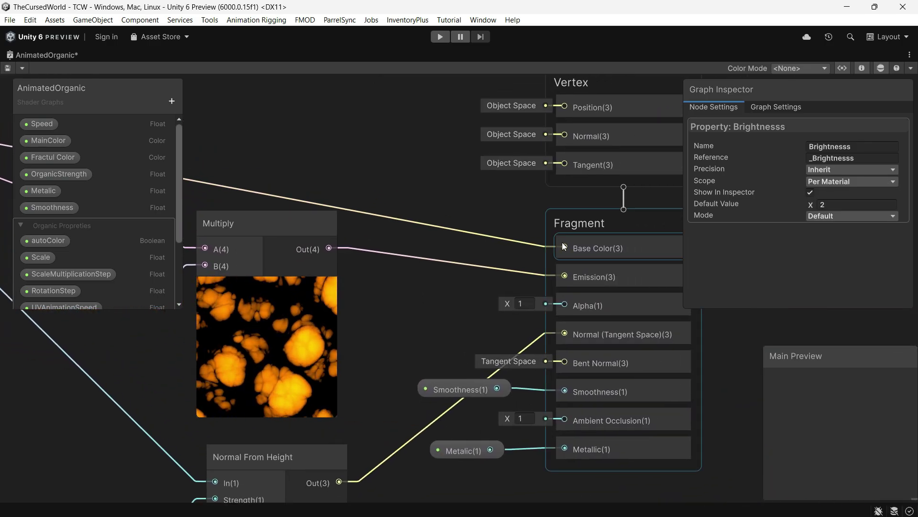
left_click_drag(341, 347, 230, 308)
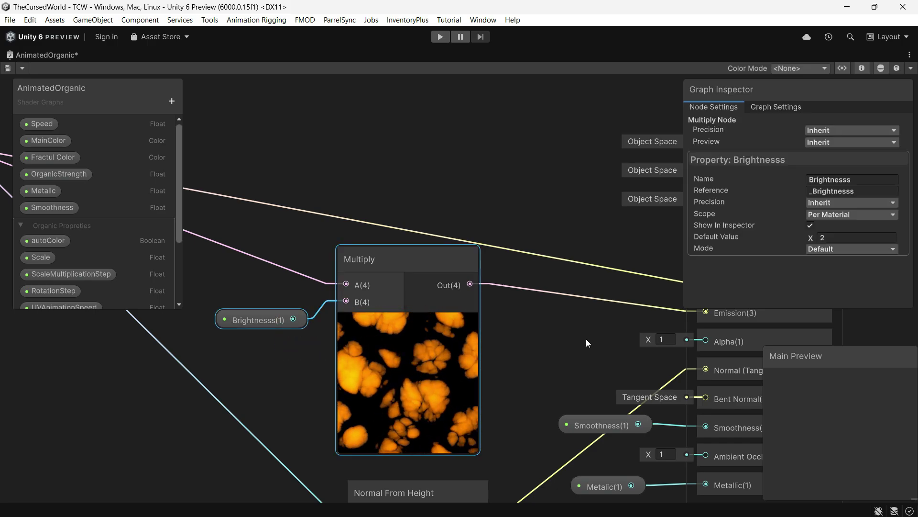
scroll(441, 319, "up", 2)
left_click(561, 284)
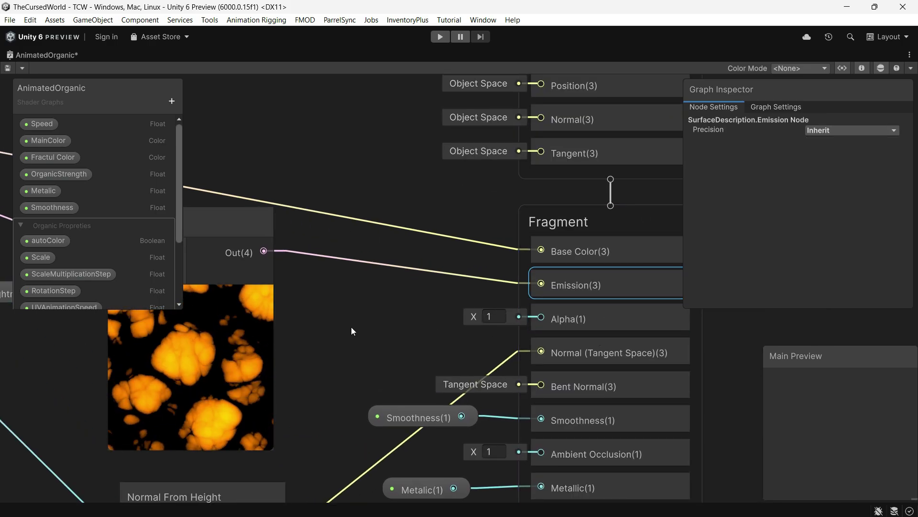
middle_click_drag(355, 329, 629, 330)
scroll(629, 329, "down", 2)
middle_click_drag(258, 183, 473, 287)
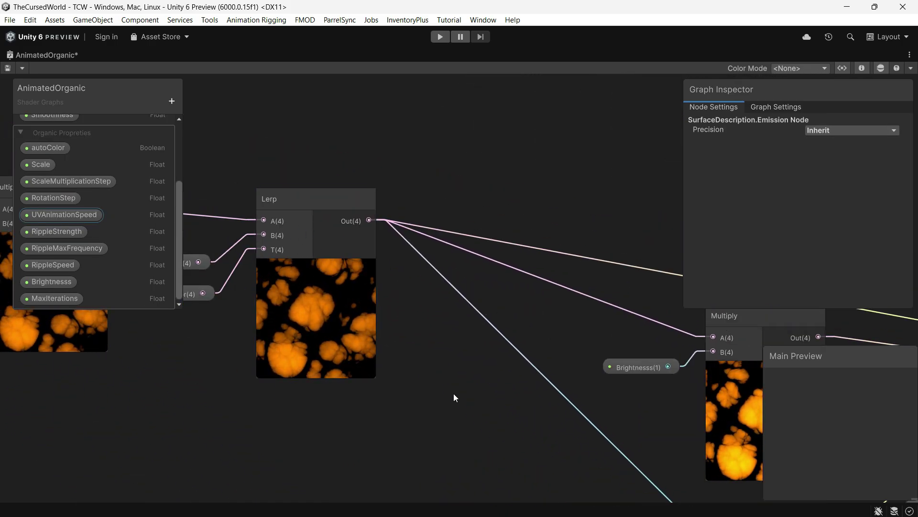
Inspect the Normal From Height node and its OrganicStrength scaling input.
mouse_move(523, 488)
middle_mouse_down()
mouse_move(373, 323)
mouse_move(312, 277)
middle_mouse_up()
scroll(256, 246, "up", 2)
mouse_move(256, 246)
middle_mouse_down()
mouse_move(331, 188)
mouse_move(374, 205)
middle_mouse_up()
left_click(300, 181)
scroll(352, 319, "up", 1)
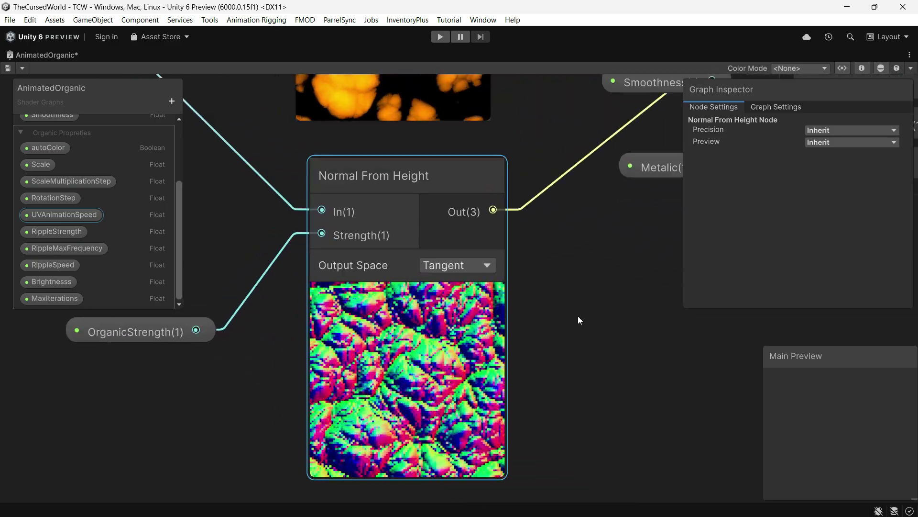
middle_click_drag(186, 345, 344, 338)
left_click(301, 332)
scroll(82, 224, "up", 3)
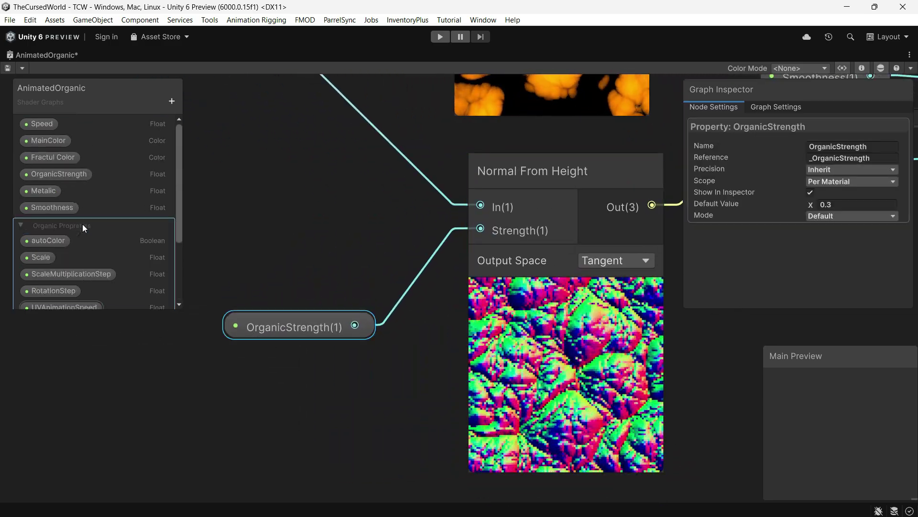
Collapse the Organic Propreties category in the Blackboard.
left_click(22, 224)
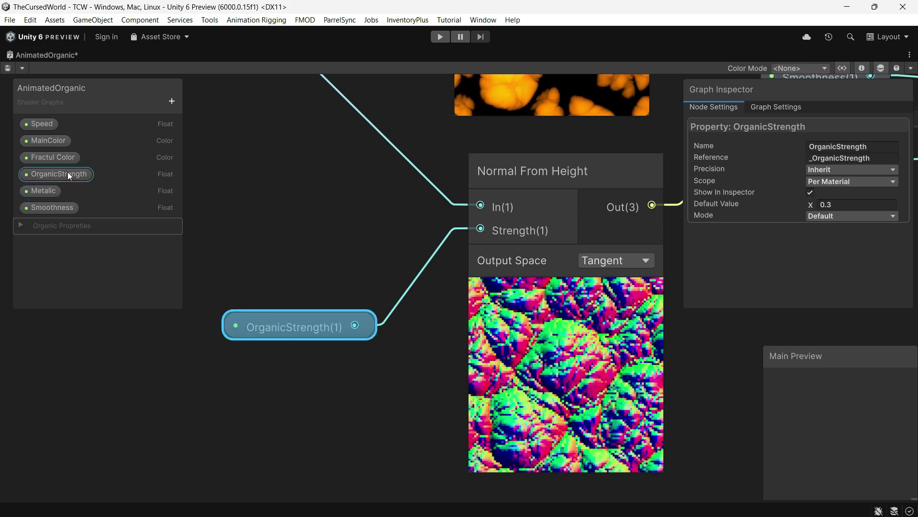
left_click(567, 326)
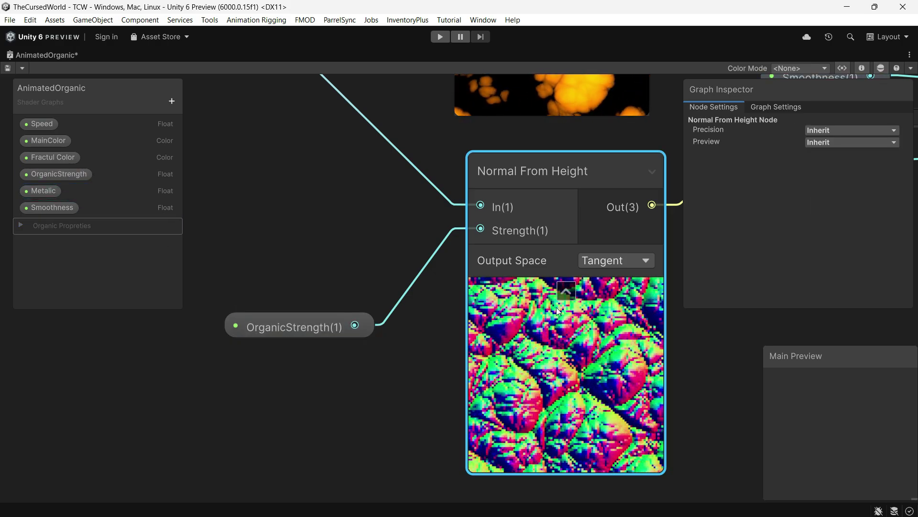
middle_click_drag(597, 339, 437, 426)
Inspect the Metalic and Smoothness properties wired into the master stack.
middle_click_drag(433, 276, 431, 414)
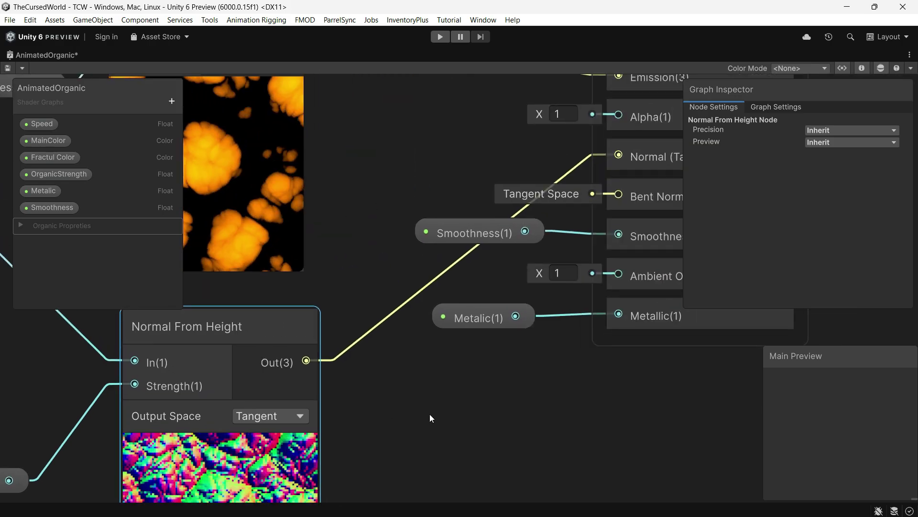
scroll(397, 426, "up", 1)
left_click(406, 345)
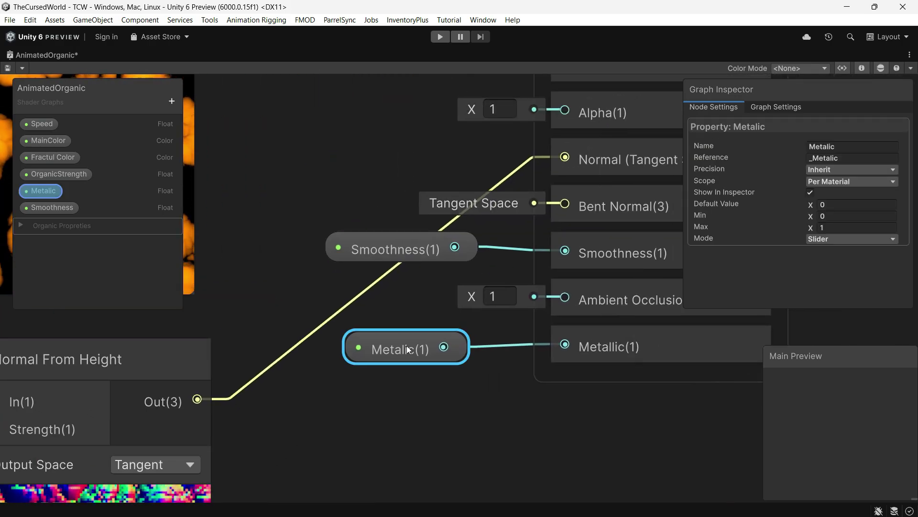
left_click(43, 189)
left_click(48, 207)
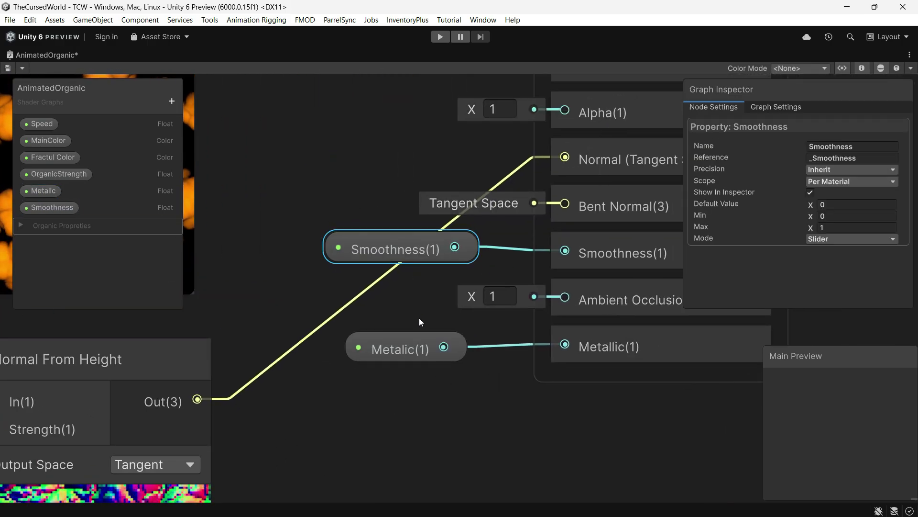
left_click(407, 344)
scroll(397, 399, "down", 5)
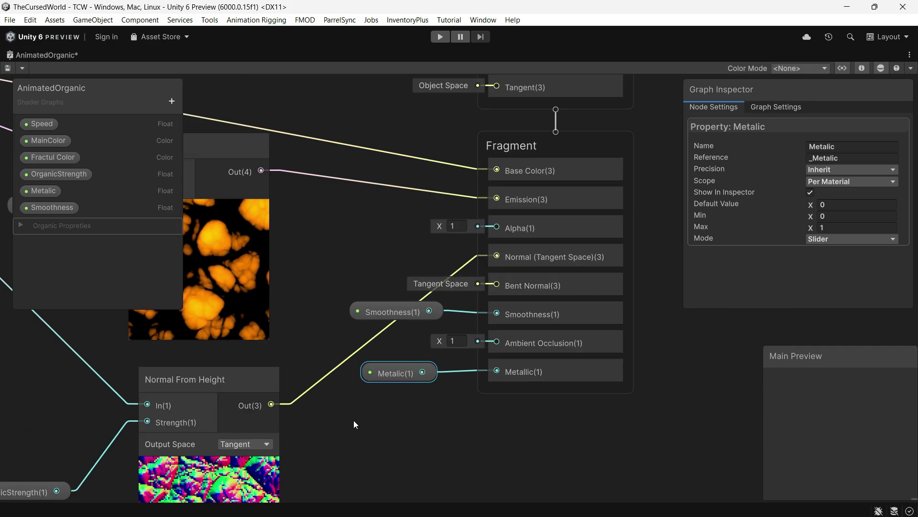
scroll(354, 421, "down", 2)
scroll(424, 414, "down", 1)
scroll(407, 409, "down", 2)
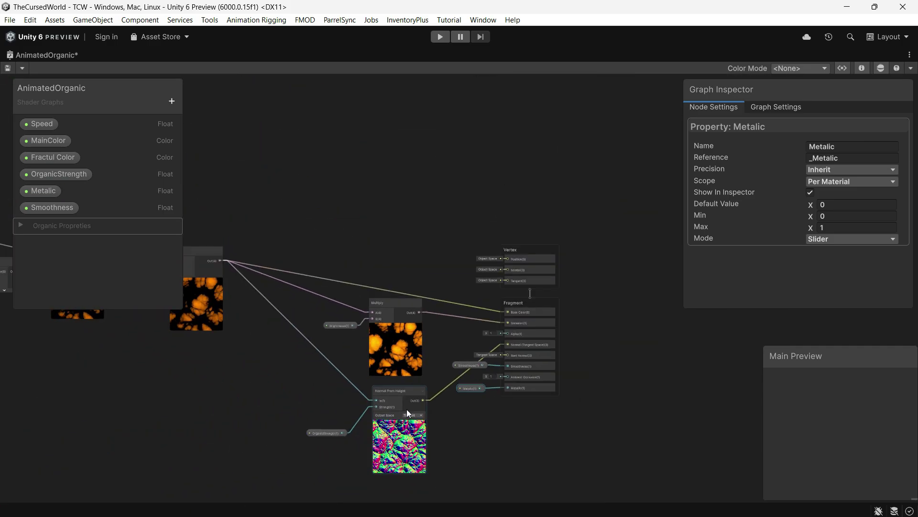
scroll(293, 323, "down", 2)
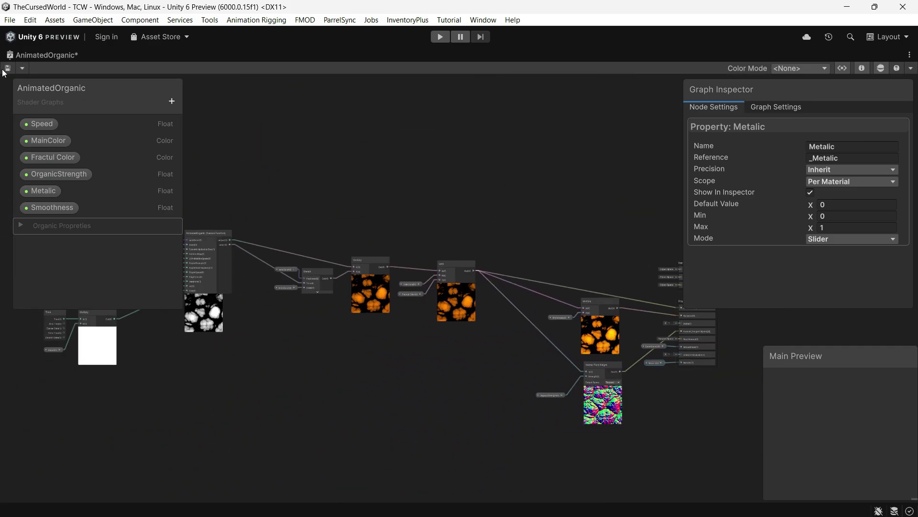
Save the shader graph and create a new material from the shader asset.
key("ctrl+s")
right_click(169, 394)
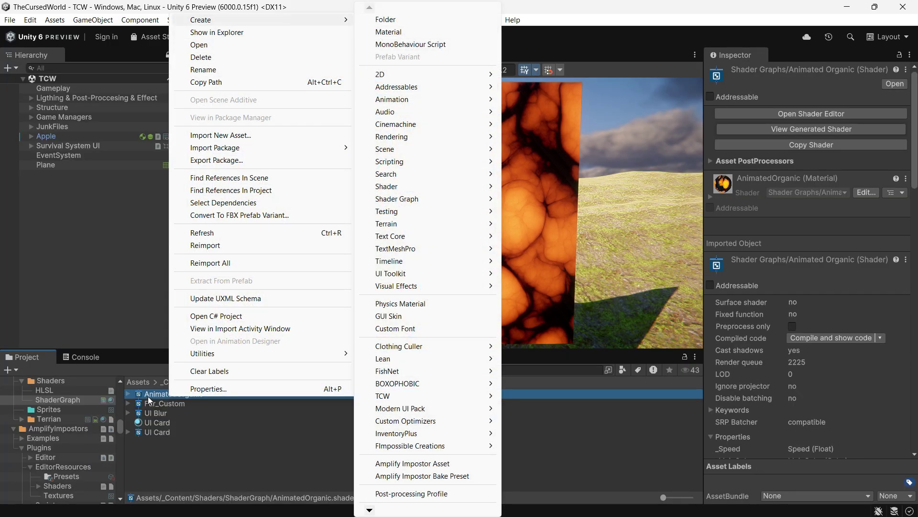
left_click(402, 31)
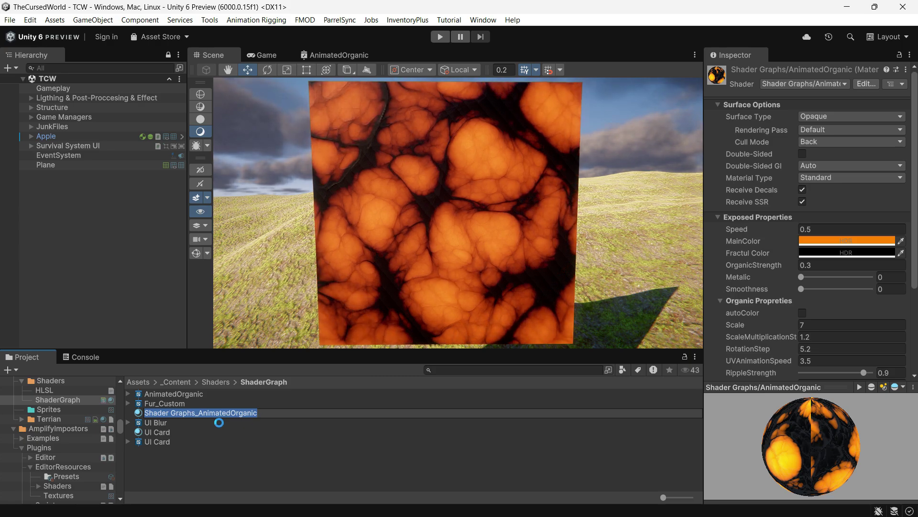
key("Return")
Select the Plane and set its Organic material's Speed to 0.65.
left_click(61, 167)
scroll(738, 298, "down", 5)
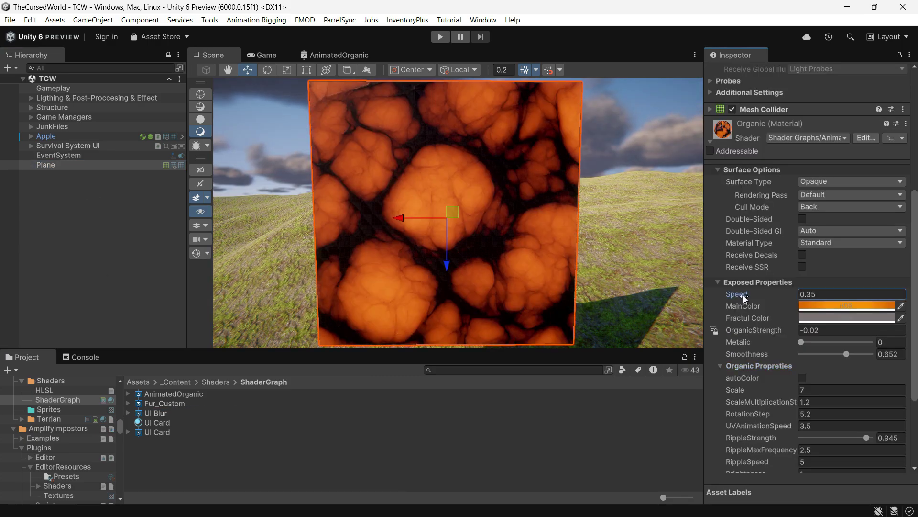
left_click_drag(738, 298, 745, 295)
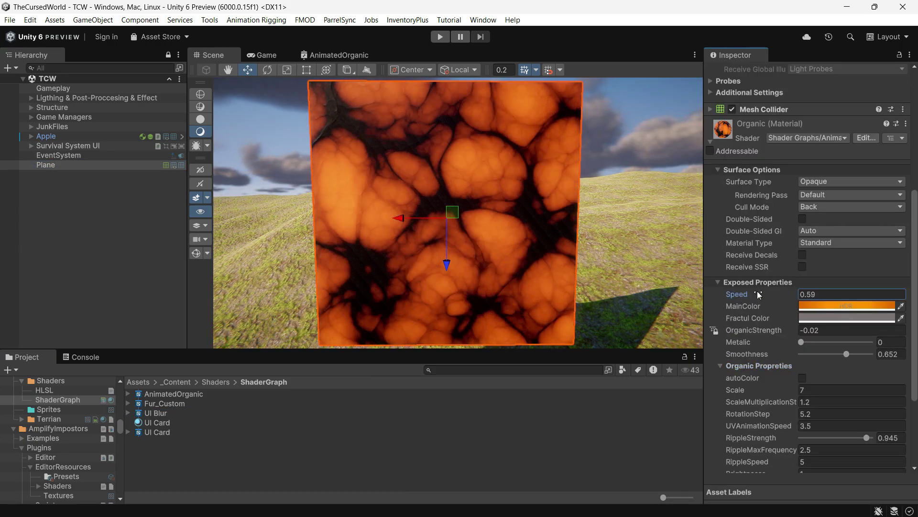
left_click_drag(737, 296, 753, 300)
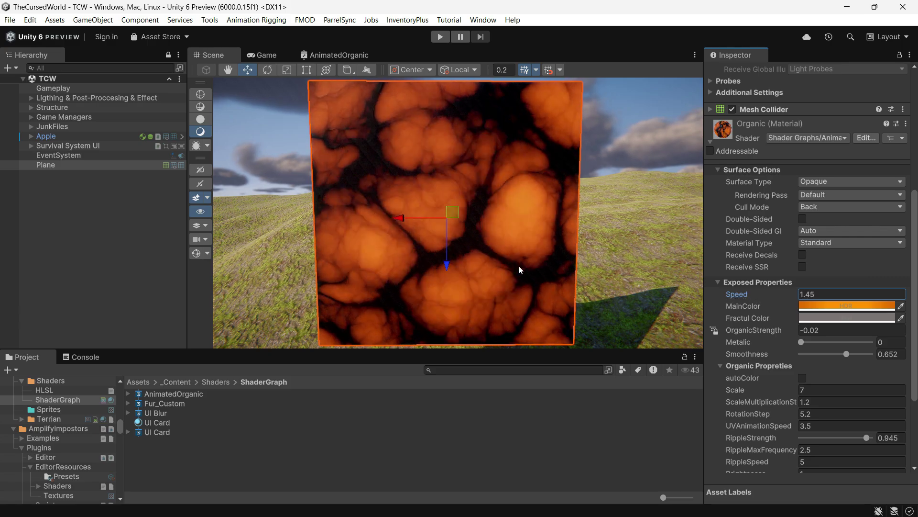
double_click(807, 293)
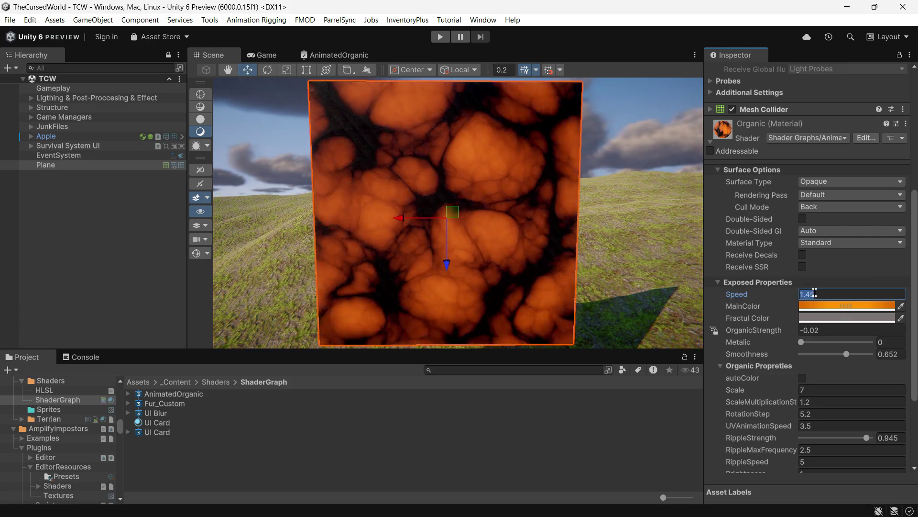
type("0.65")
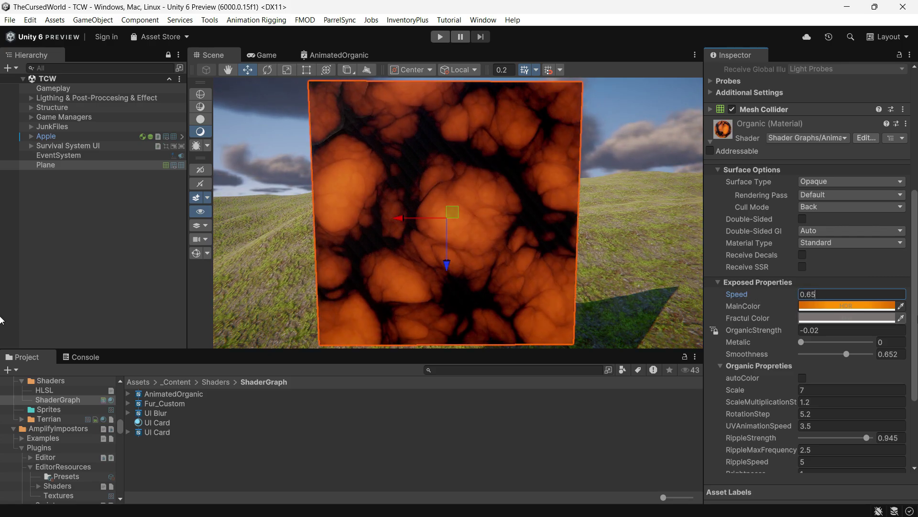
Move closer to the plane and vary the MainColor hue in the HDR picker.
right_click_drag(492, 256, 496, 248)
left_click(818, 306)
mouse_move(876, 238)
left_mouse_down()
mouse_move(850, 235)
mouse_move(901, 268)
mouse_move(797, 244)
left_mouse_up()
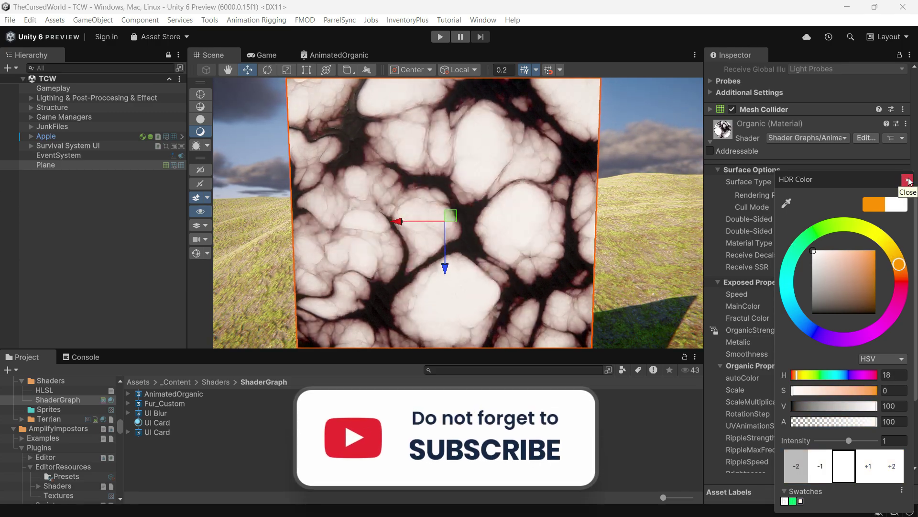
Set the material's MainColor to a bright orange-yellow.
left_click(908, 180)
left_click(873, 306)
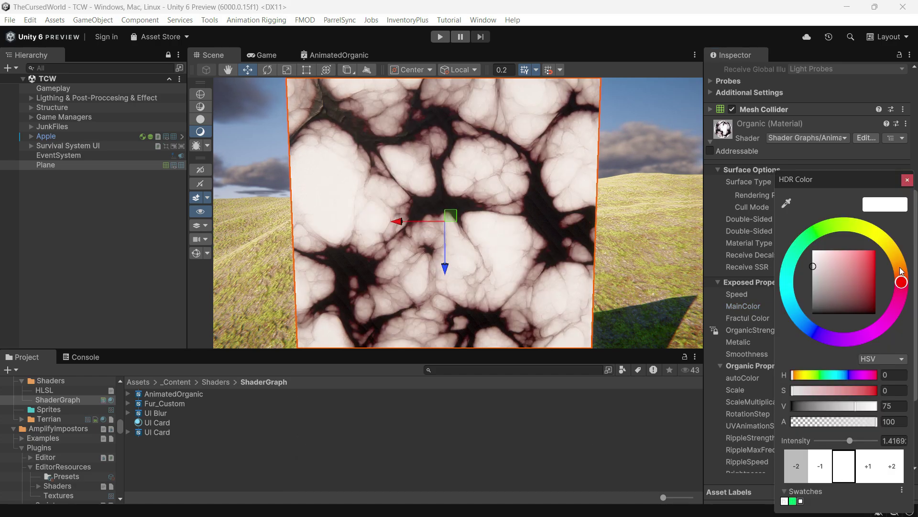
left_click_drag(869, 263, 876, 252)
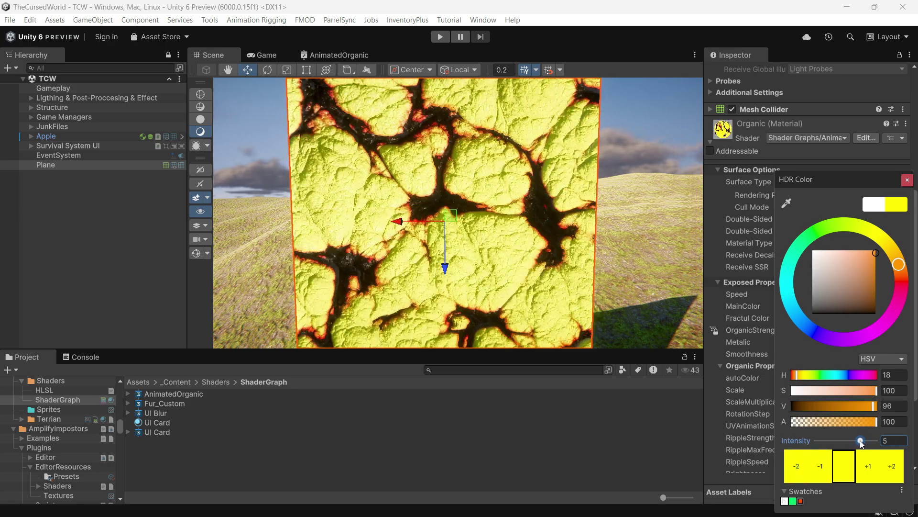
left_click_drag(911, 295, 911, 323)
Darken Fractul Color to black and nudge OrganicStrength to 0.19.
left_click(813, 253)
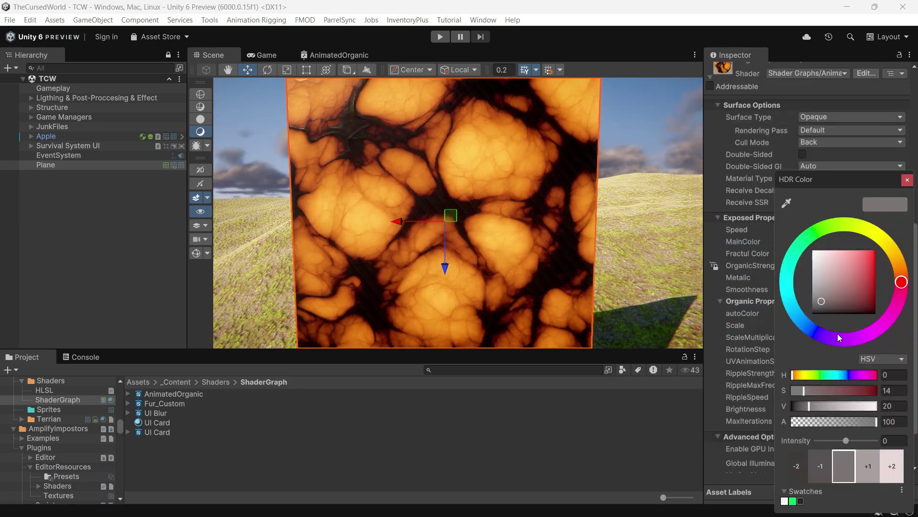
left_click_drag(806, 267, 866, 262)
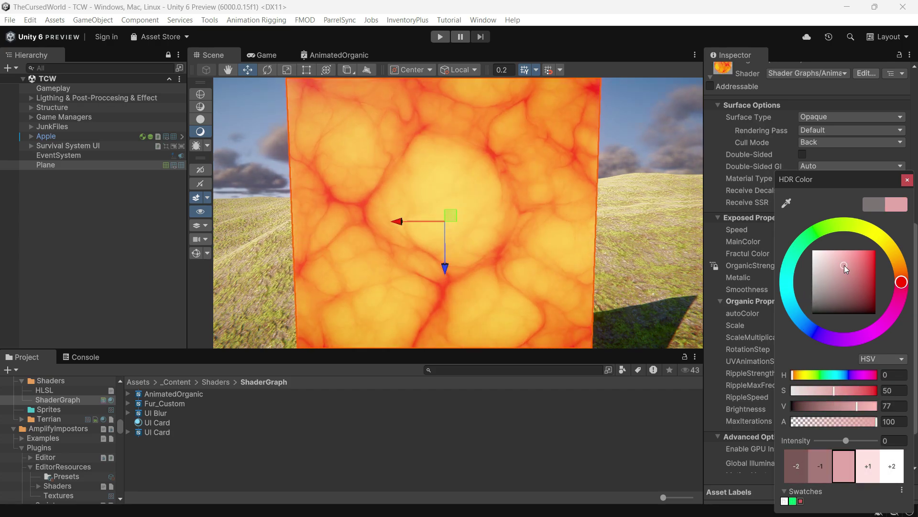
left_click_drag(866, 262, 842, 288)
left_click(742, 267)
left_click_drag(742, 267, 748, 265)
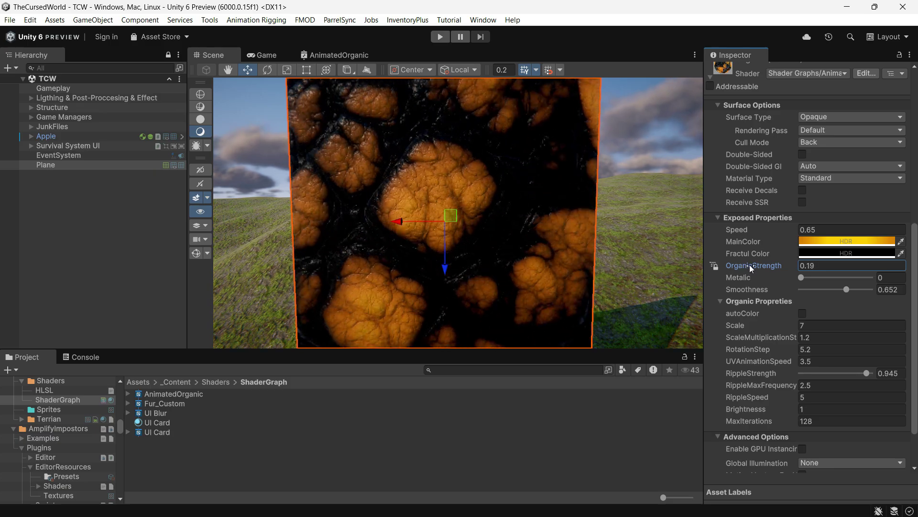
Try full Metallic then restore 0, turn autoColor off and reset Scale to 7.
mouse_move(459, 215)
right_mouse_down()
mouse_move(160, 207)
mouse_move(864, 281)
right_mouse_up()
left_click_drag(801, 278, 841, 278)
left_click(871, 278)
mouse_move(617, 273)
right_mouse_down()
mouse_move(429, 265)
mouse_move(462, 167)
right_mouse_up()
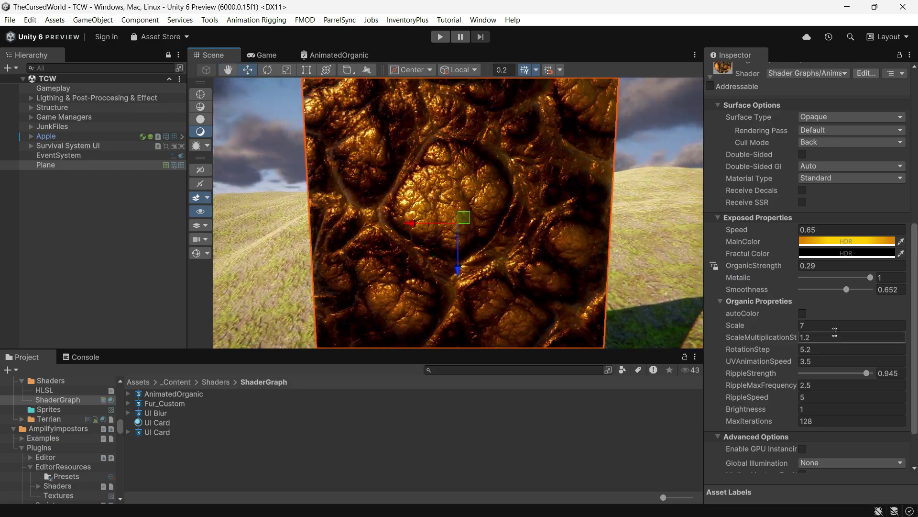
mouse_move(859, 278)
left_mouse_down()
mouse_move(776, 282)
mouse_move(861, 290)
left_mouse_up()
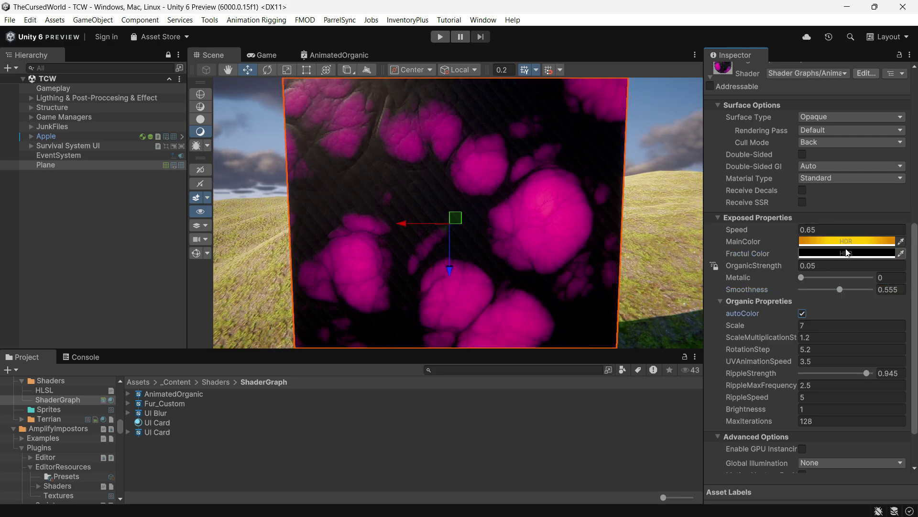
type("52.72.95")
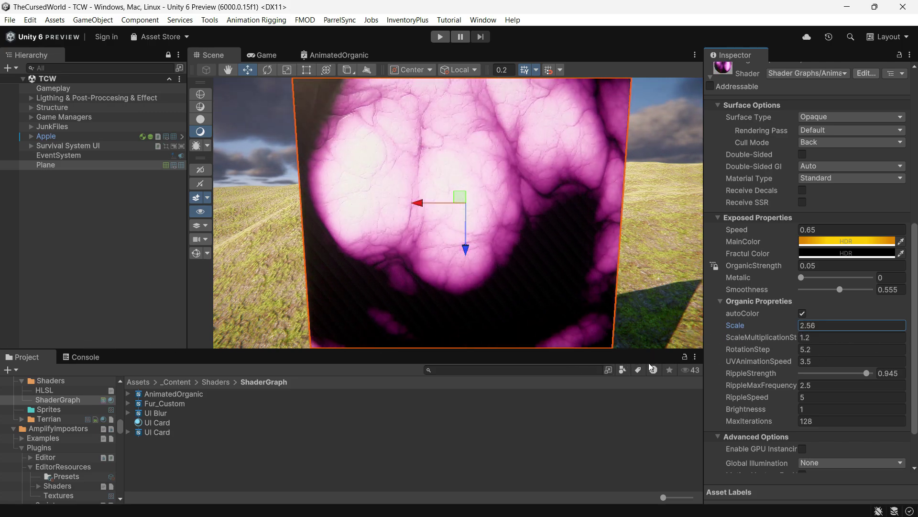
left_click(802, 313)
left_click_drag(749, 339, 780, 352)
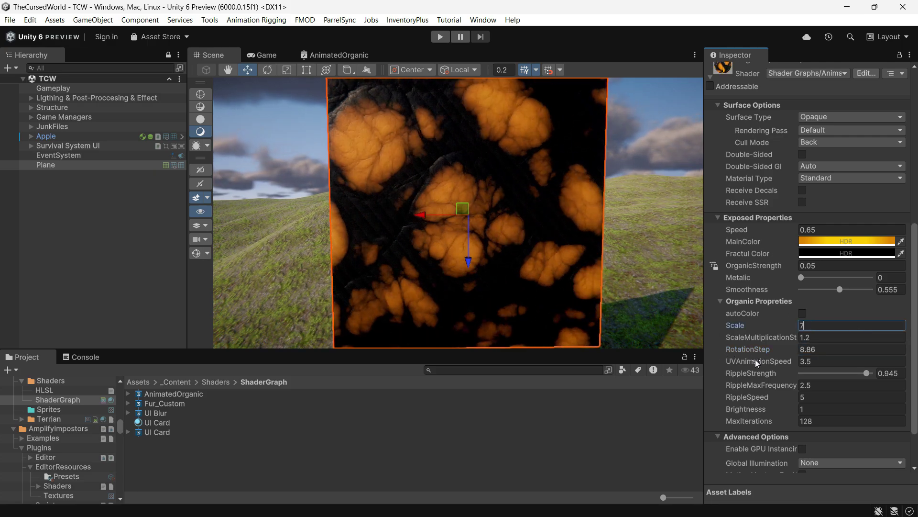
Scrub larger values, then set RotationStep 5.2, UVAnimationSpeed 3.5, RippleMaxFrequency 2 and RippleSpeed 5.
left_click_drag(748, 351, 842, 351)
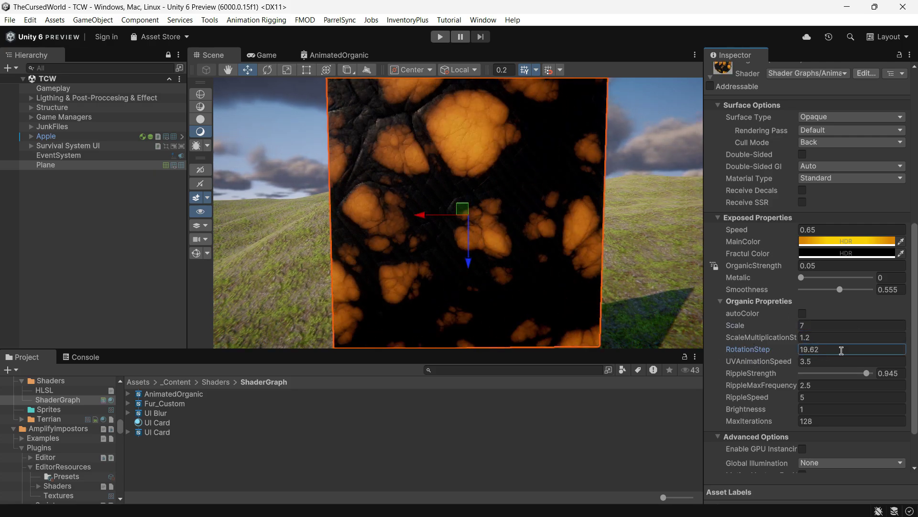
double_click(840, 350)
type("5.2")
type("10")
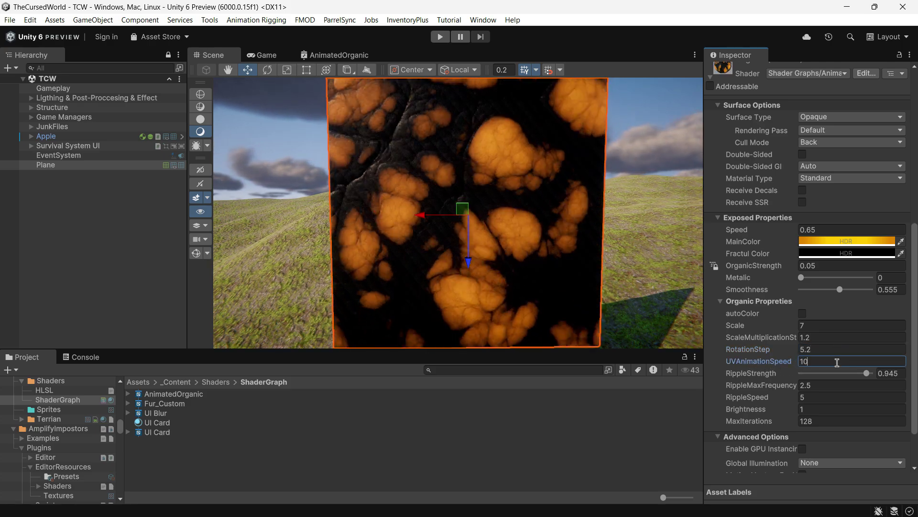
key("ctrl+a")
type("3.5")
double_click(830, 386)
type("6.7")
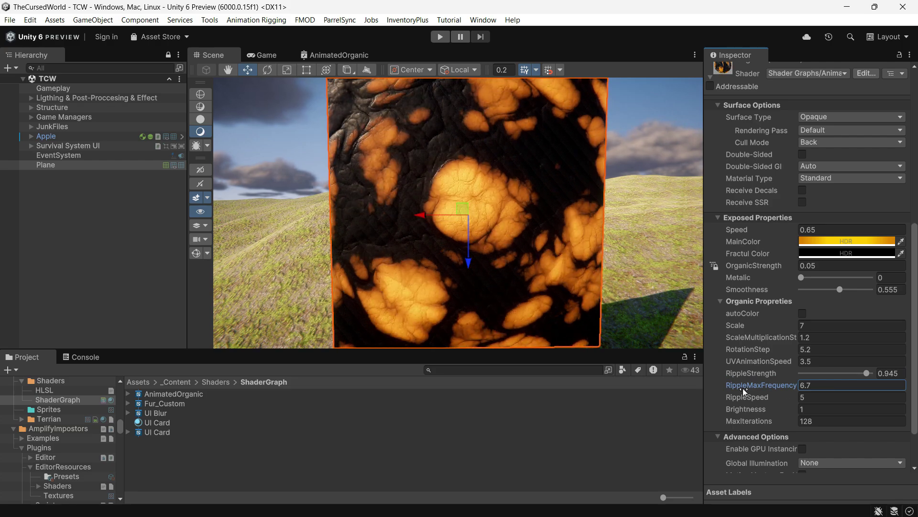
left_click_drag(743, 389, 860, 391)
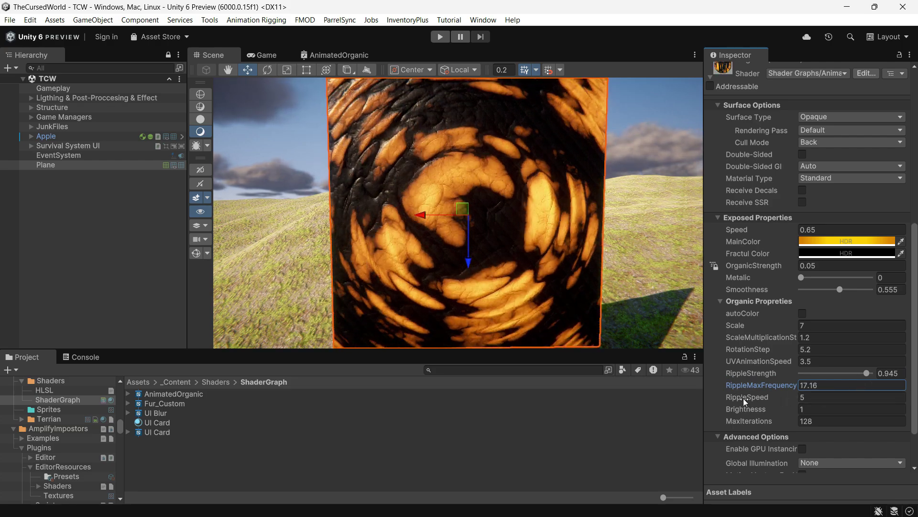
left_click(804, 397)
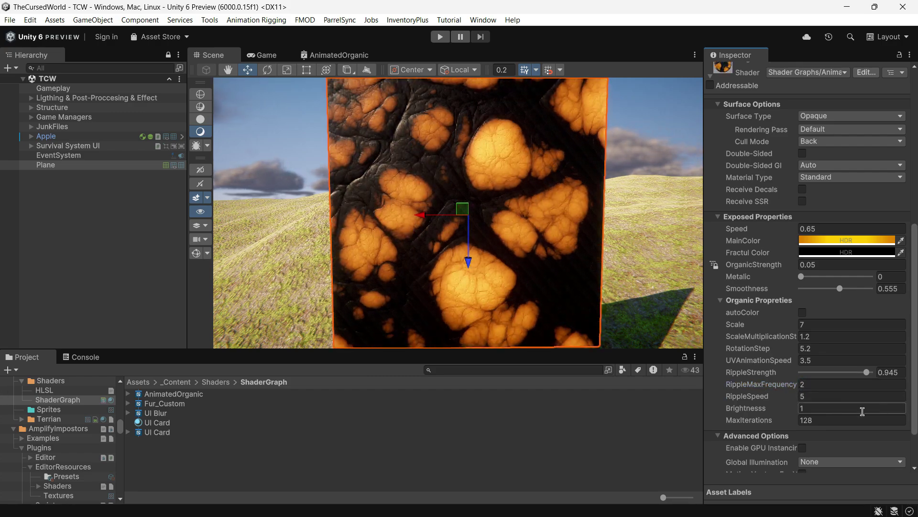
Raise Brightness to 1.87 and commit MaxIterations of 64.
left_click_drag(739, 408, 746, 414)
scroll(821, 388, "down", 1)
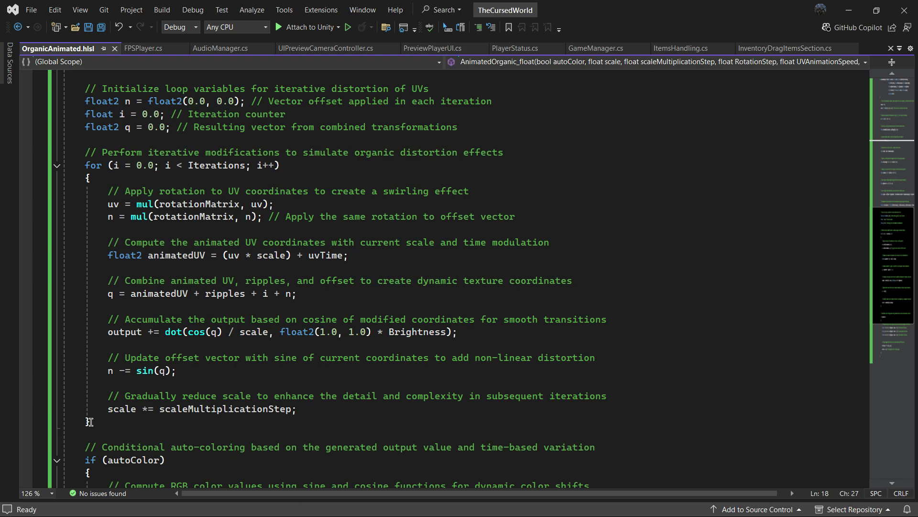
left_click_drag(90, 421, 101, 146)
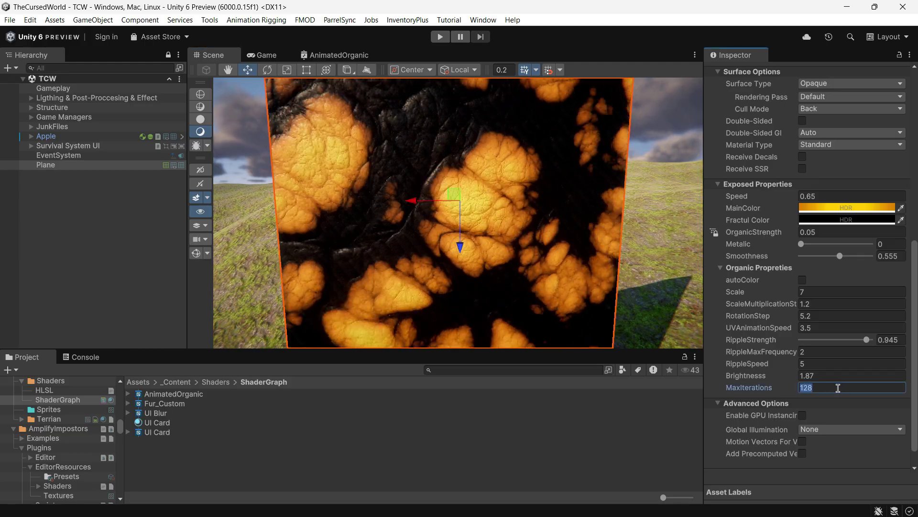
type("64")
key("Return")
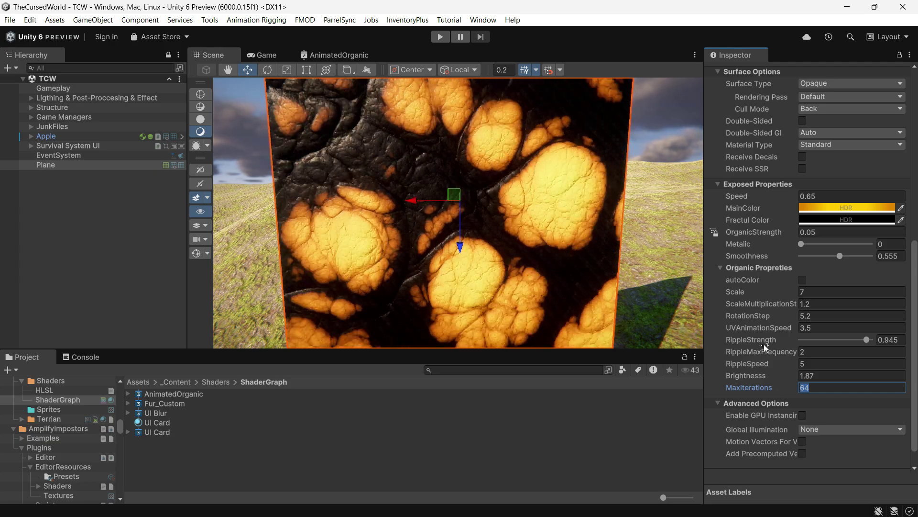
type("128")
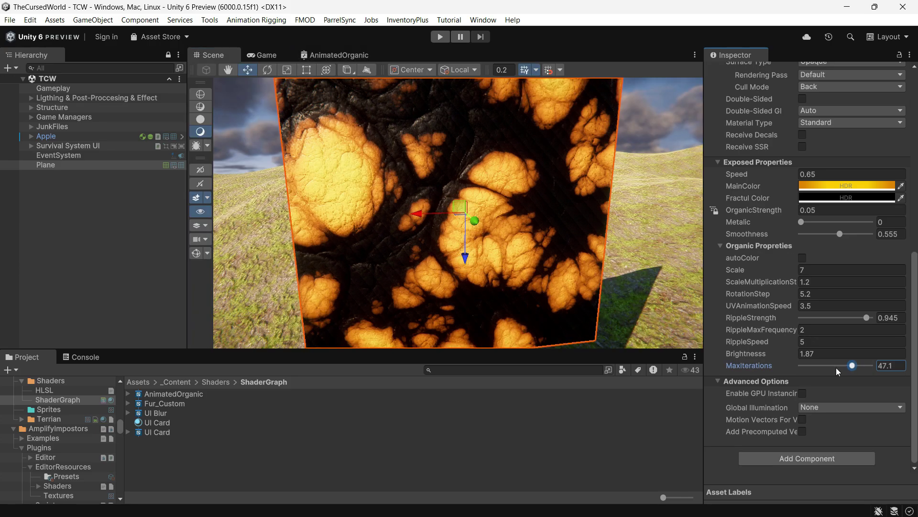
Lower MaxIterations to 32 and set OrganicStrength to 0, turning the plane pale grey.
mouse_move(836, 368)
left_mouse_down()
mouse_move(845, 368)
mouse_move(819, 367)
left_mouse_up()
mouse_move(502, 287)
right_mouse_down()
mouse_move(465, 293)
mouse_move(455, 281)
right_mouse_up()
left_click(892, 461)
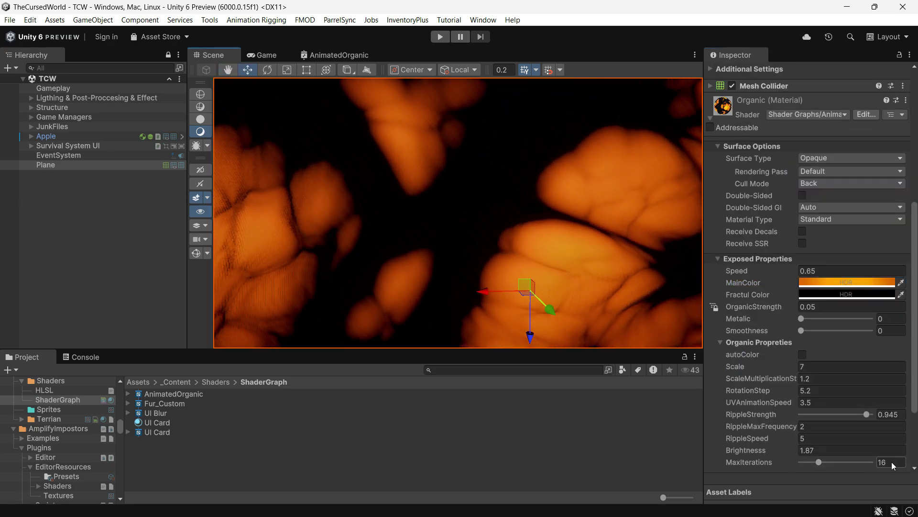
type("32")
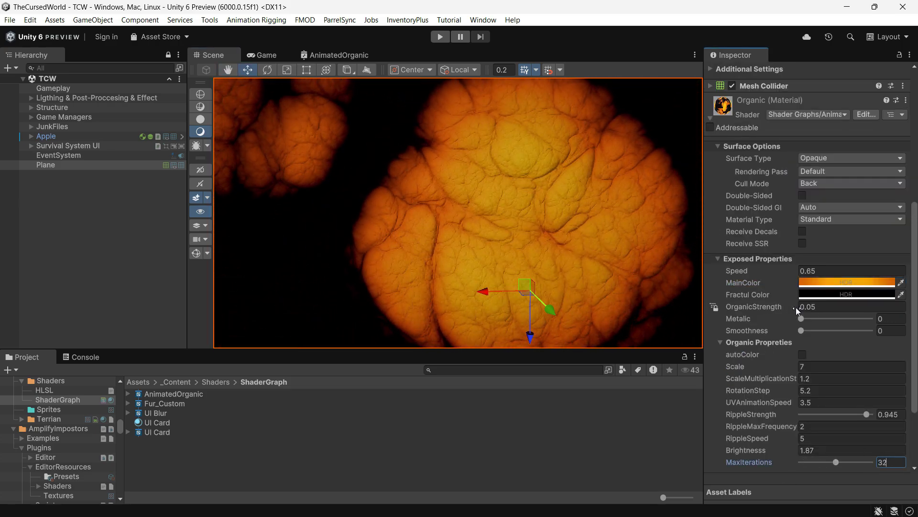
left_click(825, 307)
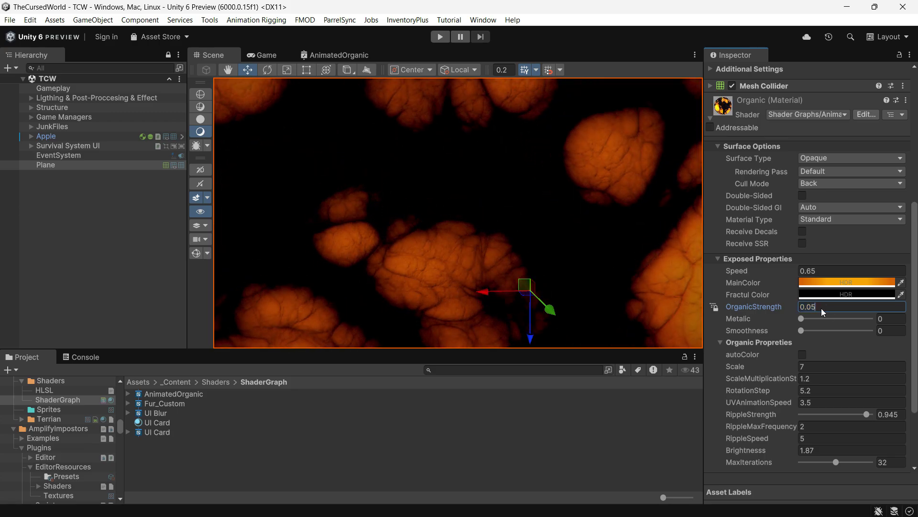
key("BackSpace")
key("BackSpace")
key("BackSpace")
key("Return")
scroll(801, 284, "up", 2)
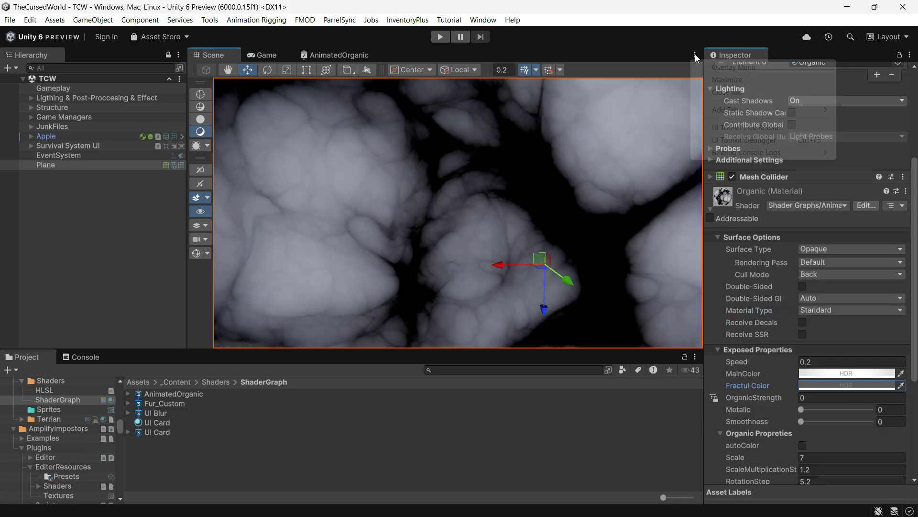
Maximize the Scene view, then restore the normal editor layout.
key("shift+space")
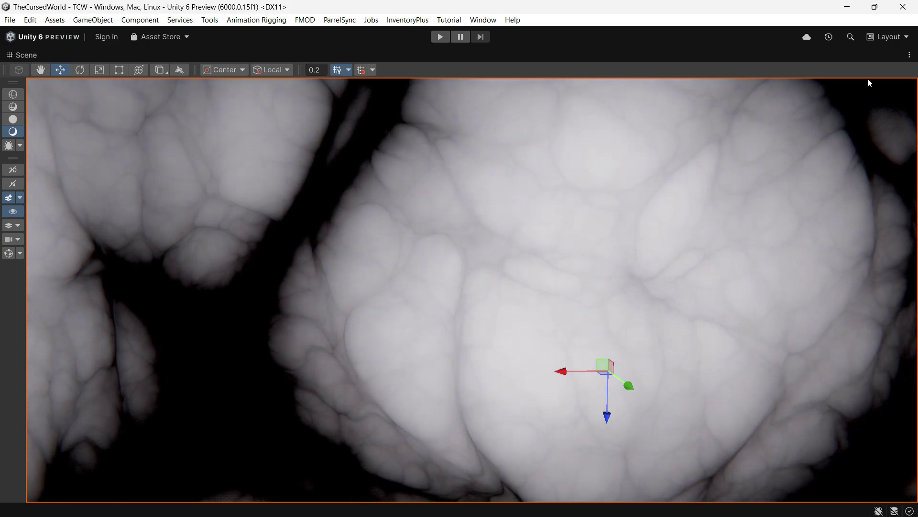
left_click(909, 55)
left_click(822, 78)
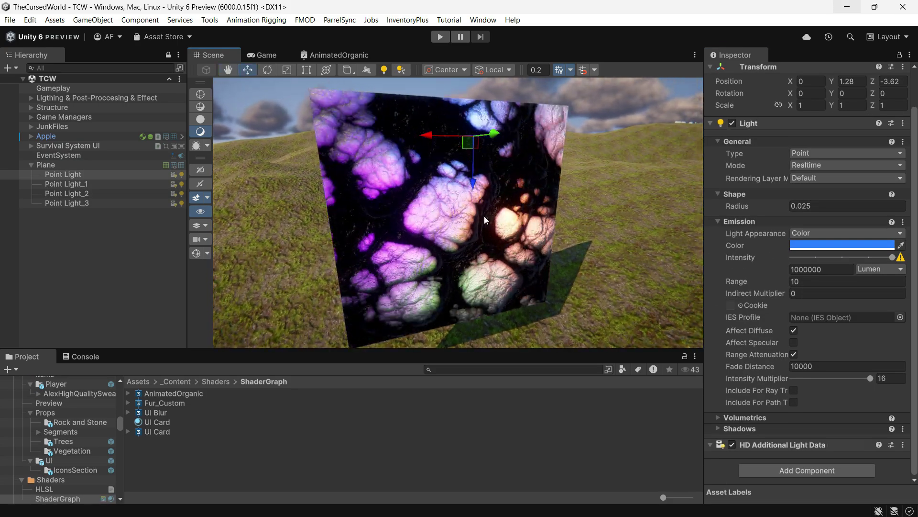
Orbit around the point-lit plane and compare it with the reference post's shader code on X.
left_click_drag(488, 219, 419, 216, "alt")
scroll(419, 216, "up", 4)
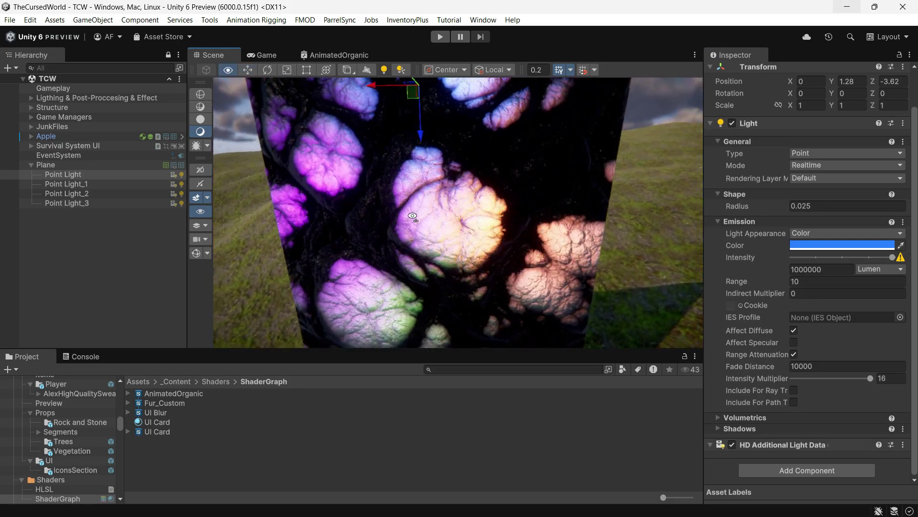
left_click_drag(440, 190, 500, 199, "alt")
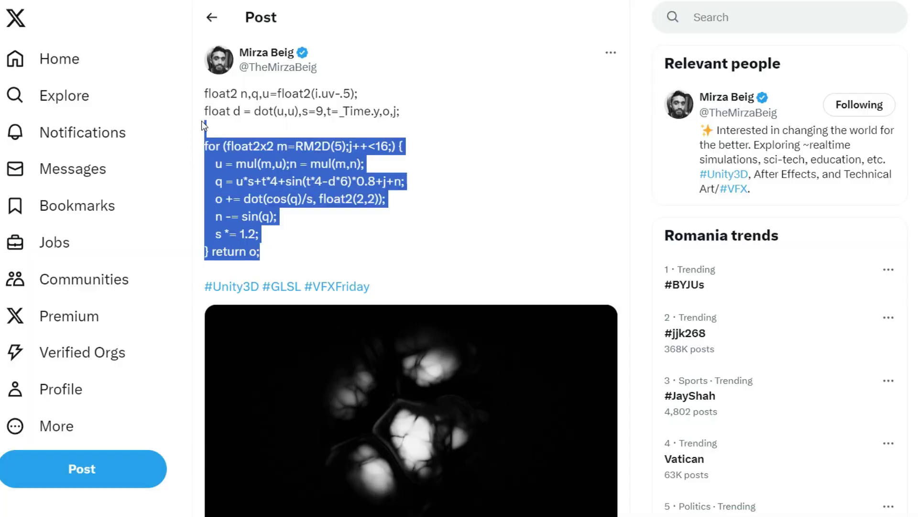
left_click_drag(201, 121, 193, 90)
left_click(398, 196)
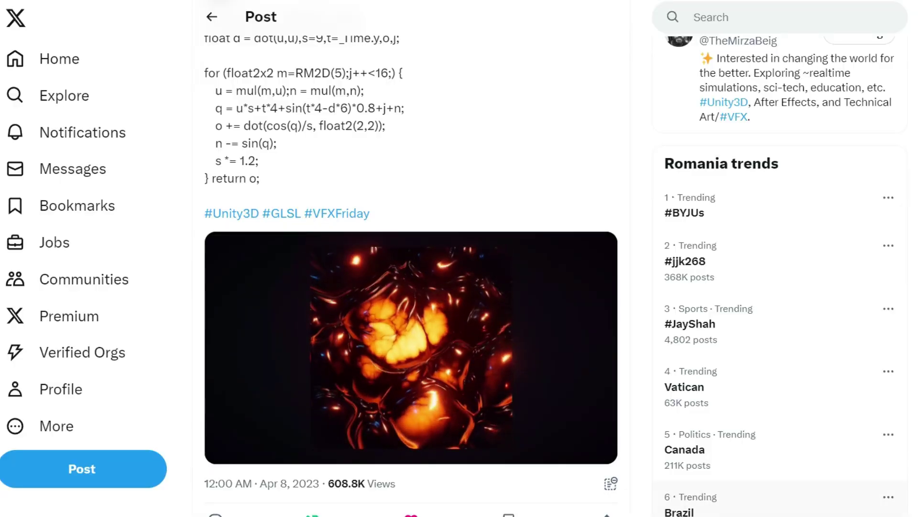
scroll(529, 325, "up", 1)
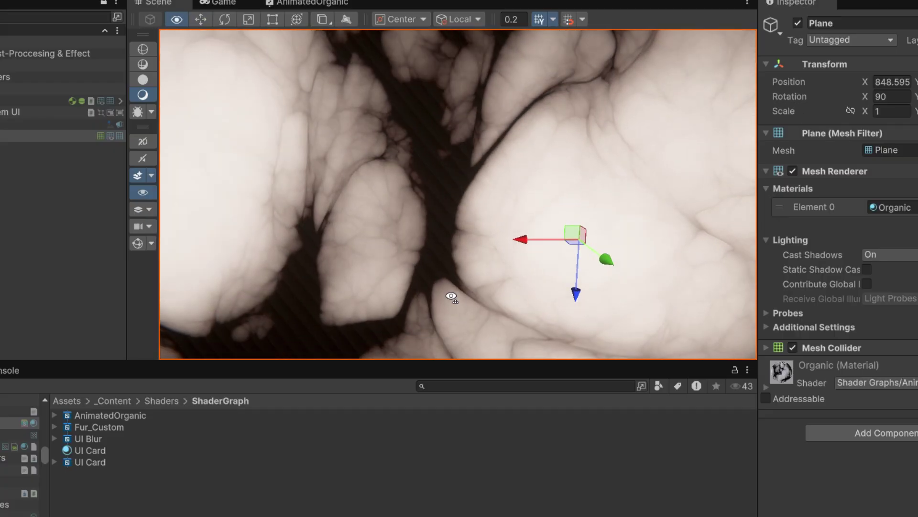
left_click_drag(503, 257, 450, 296, "alt")
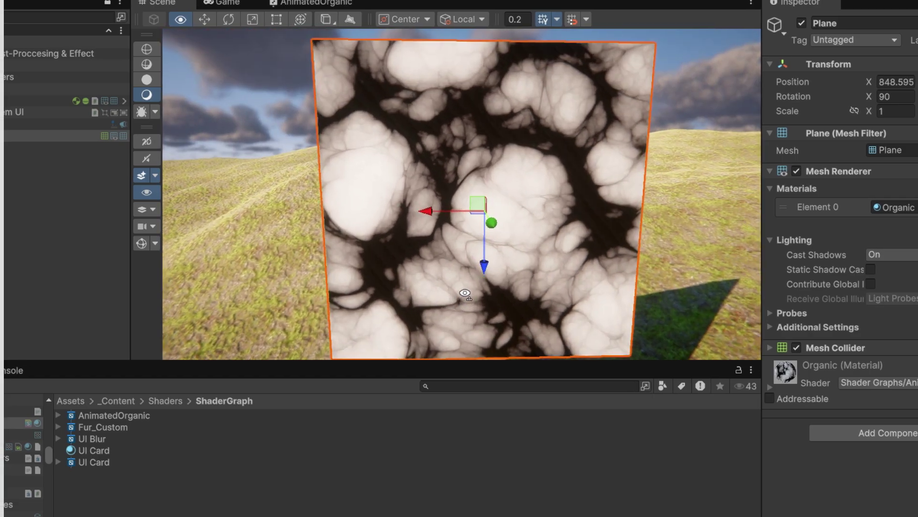